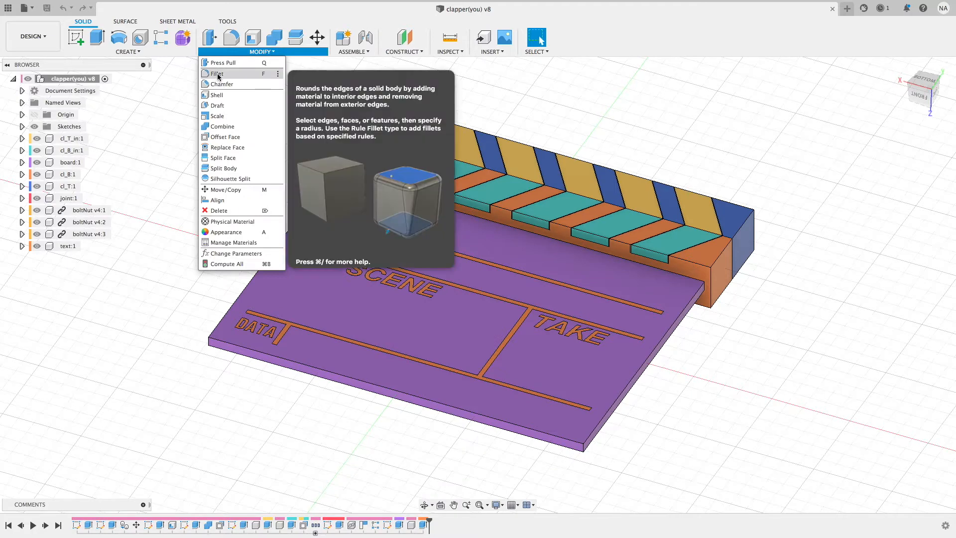
Start the Fillet command and set its type to Fillet.
click(232, 39)
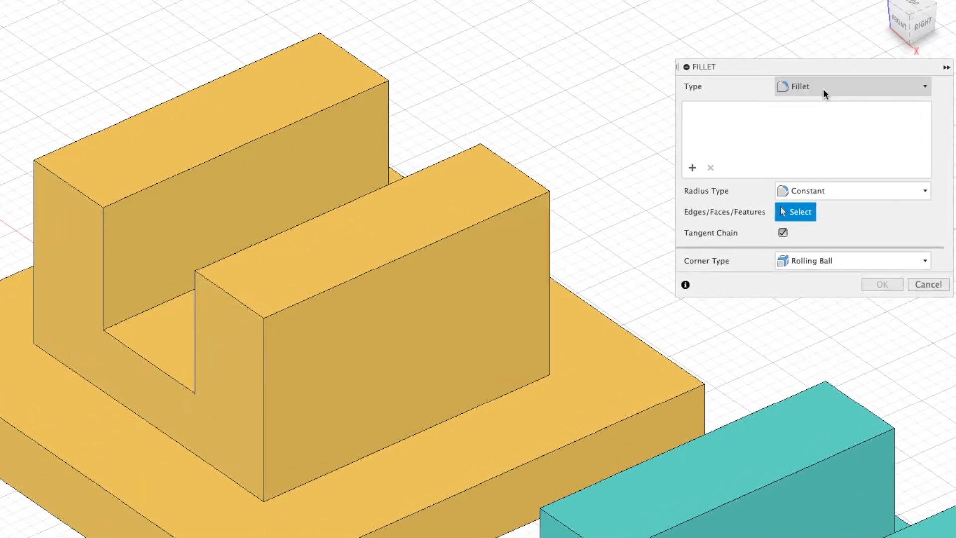
click(864, 138)
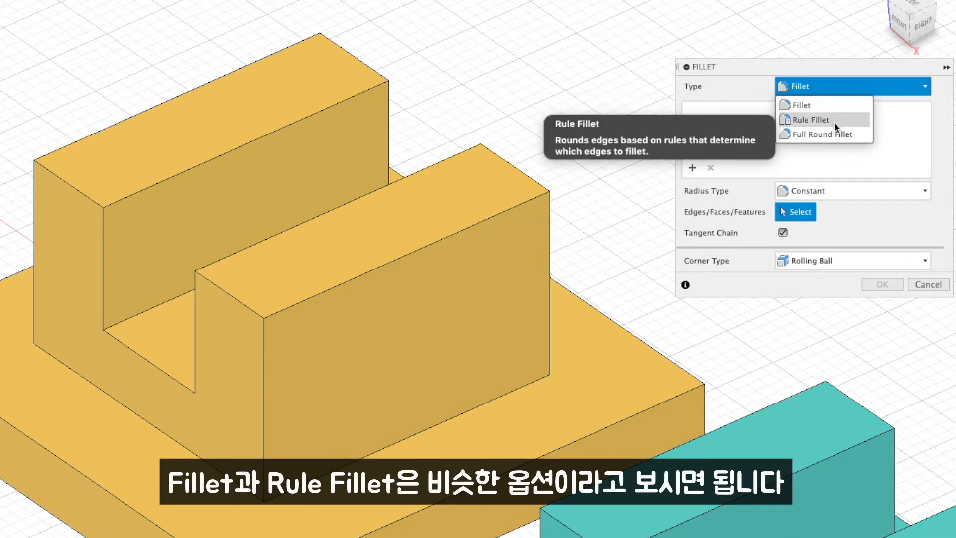
click(889, 136)
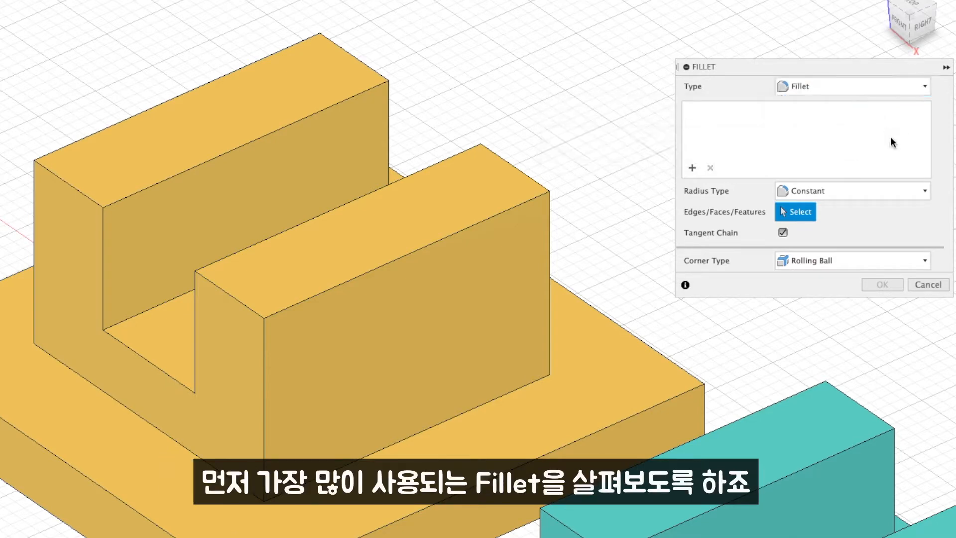
click(829, 87)
click(805, 104)
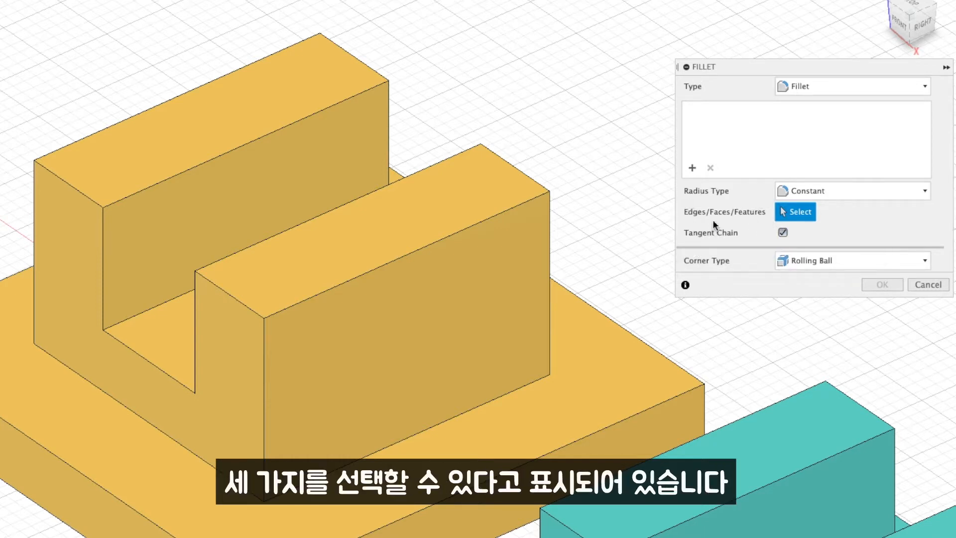
Try a small fillet on the outer top edge of the yellow block's right-hand rib.
click(437, 238)
drag(437, 237, 440, 237)
click(710, 167)
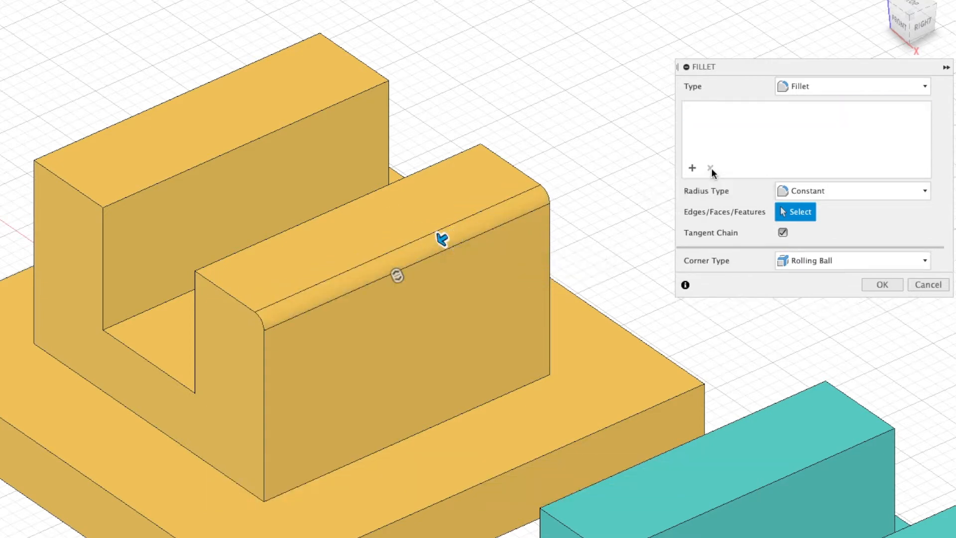
Try a 0.5 mm fillet on all edges of the top face of the yellow block's right-hand rib.
click(451, 193)
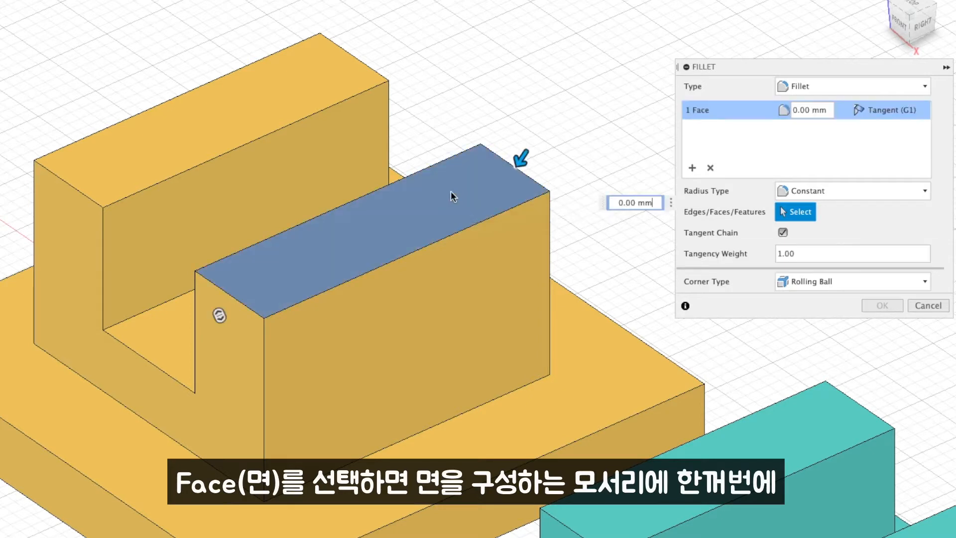
drag(521, 162, 524, 168)
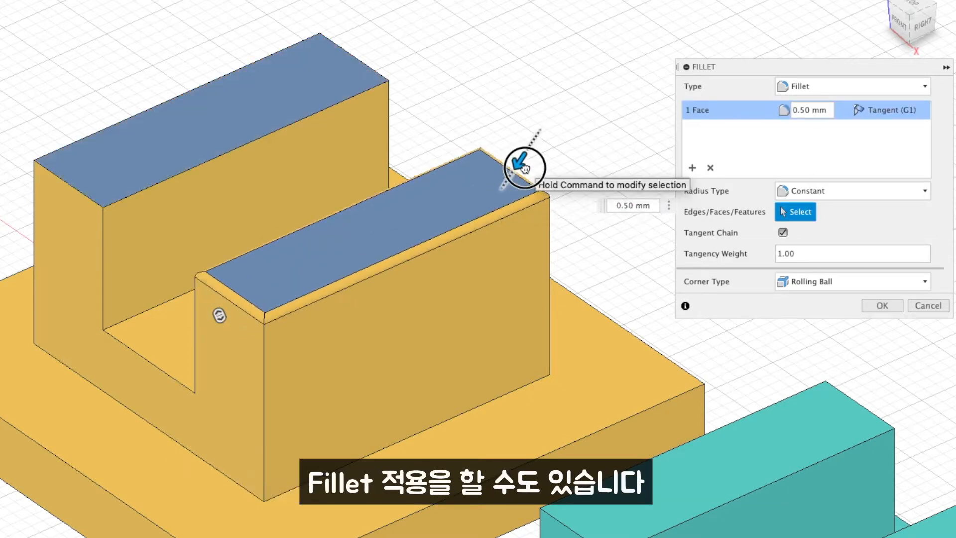
click(711, 168)
Try a 2 mm fillet on all faces and edges of the whole yellow body.
scroll(246, 149, down, 3)
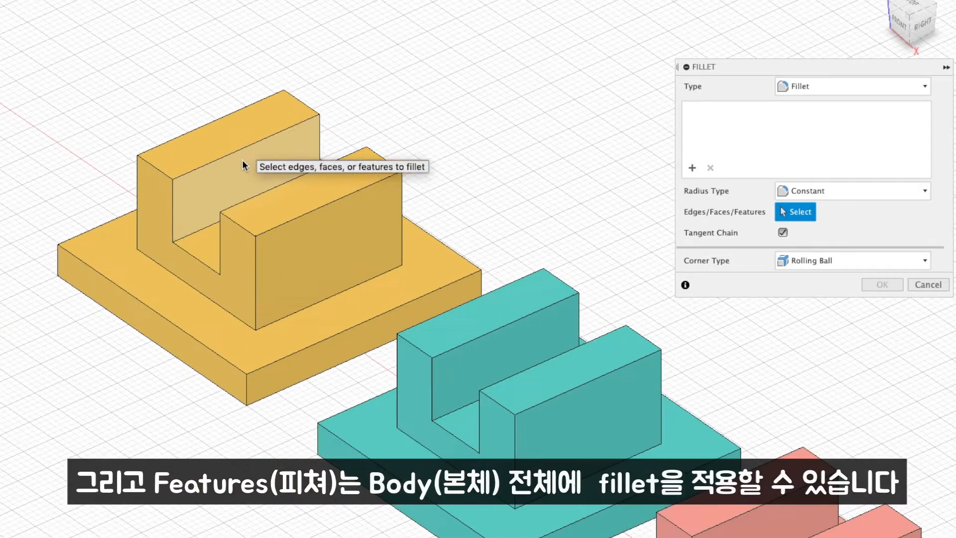
shift+middle_drag(327, 266, 309, 256)
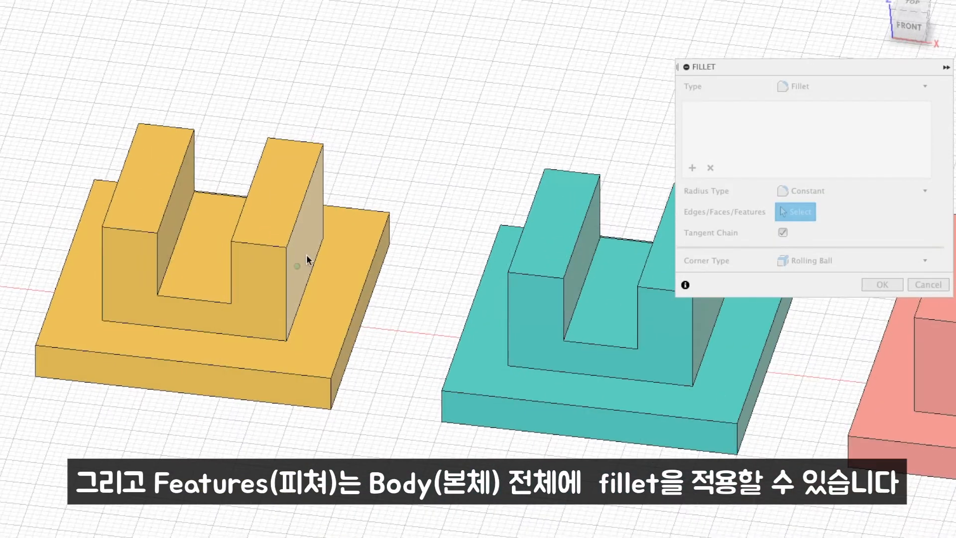
drag(3, 78, 398, 461)
scroll(159, 180, up, 4)
drag(125, 158, 130, 162)
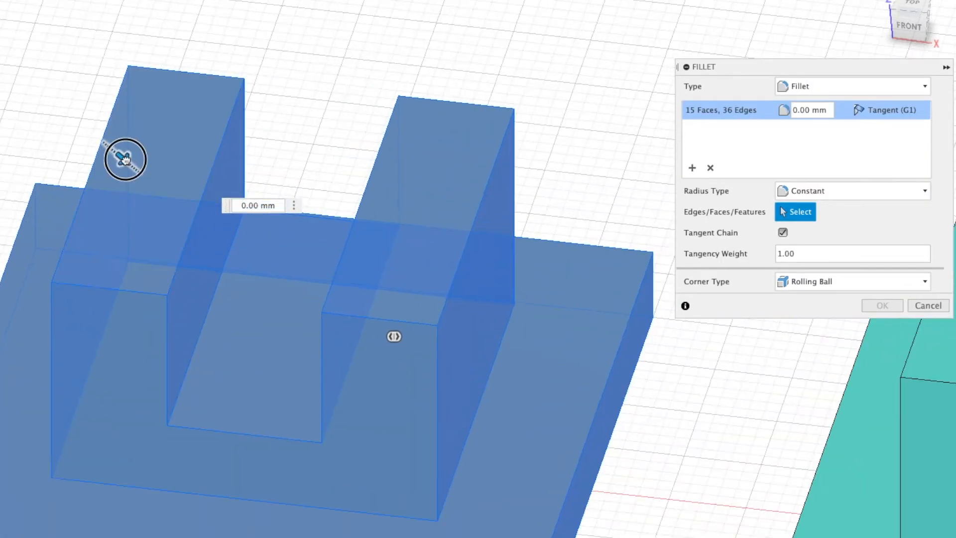
drag(296, 183, 295, 185)
drag(366, 195, 365, 195)
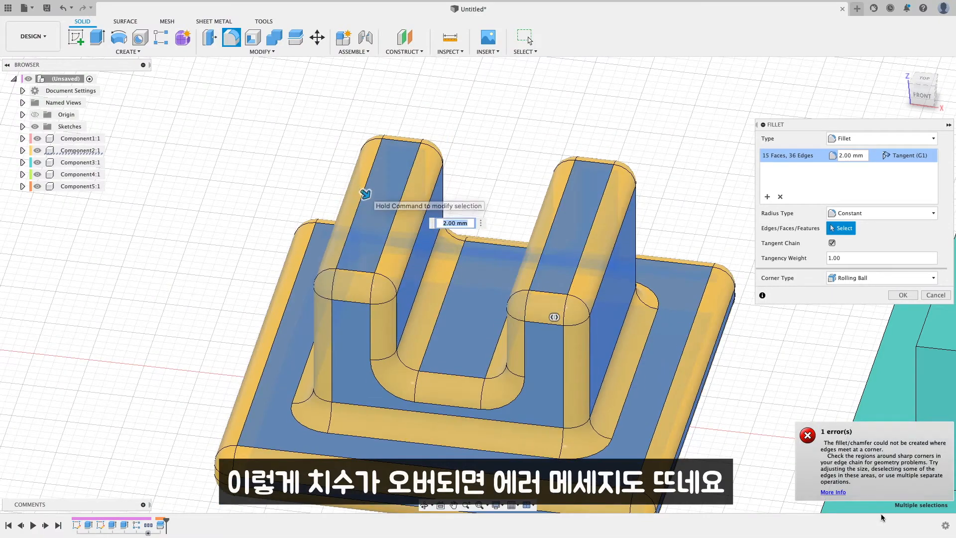
shift+middle_drag(497, 279, 465, 284)
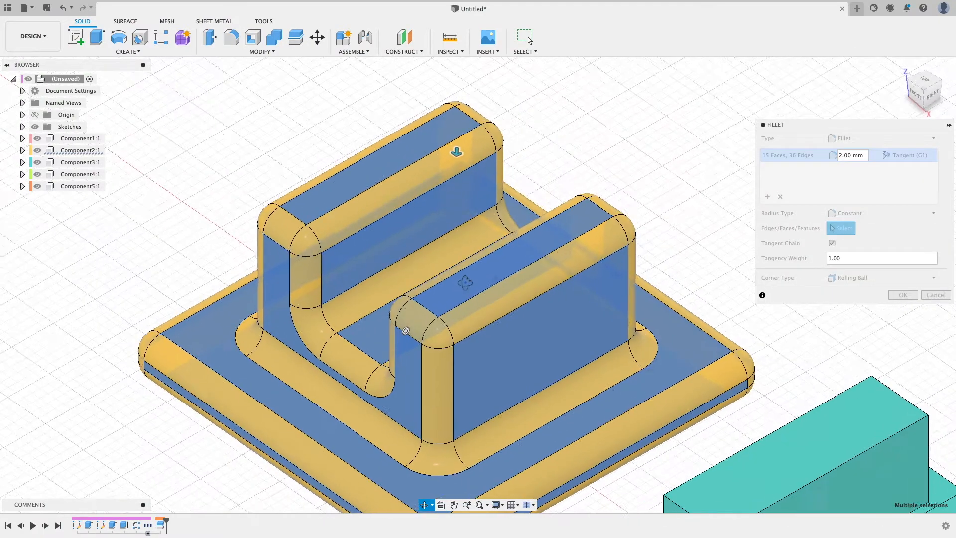
scroll(540, 230, up, 1)
scroll(540, 231, down, 3)
click(781, 197)
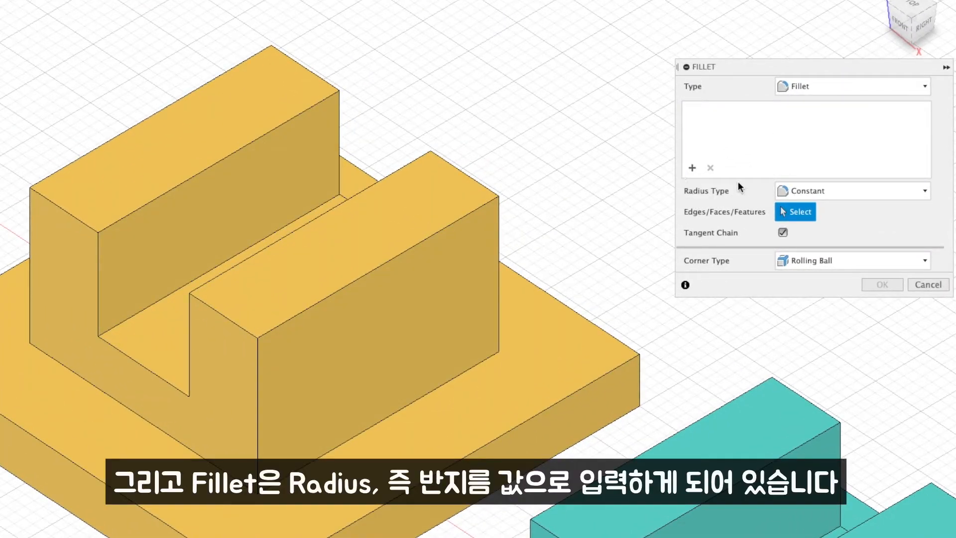
Fillet the outer top edge of the yellow block's right-hand rib with a constant 5 mm radius and examine it from the front.
click(446, 227)
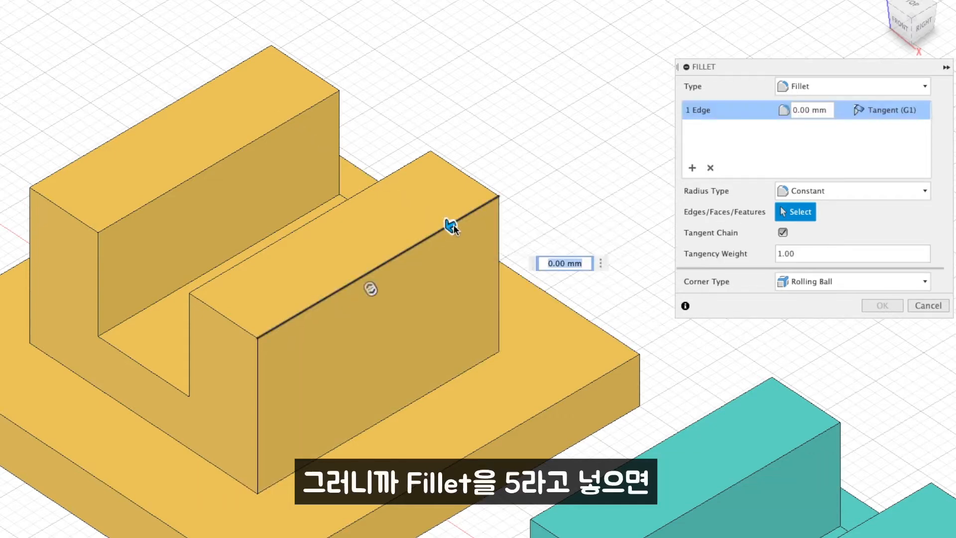
drag(447, 225, 442, 230)
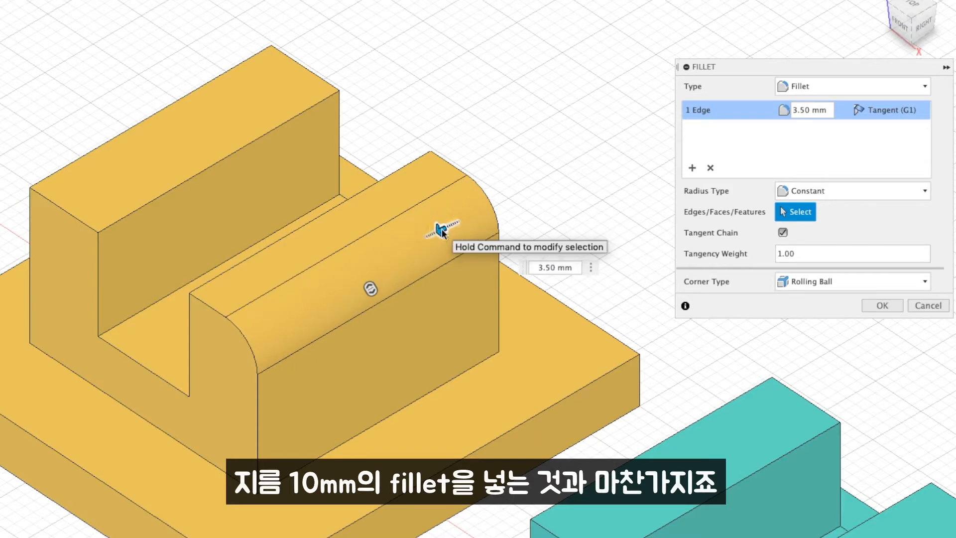
text(5)
shift+middle_drag(565, 189, 586, 160)
click(909, 21)
scroll(356, 383, down, 2)
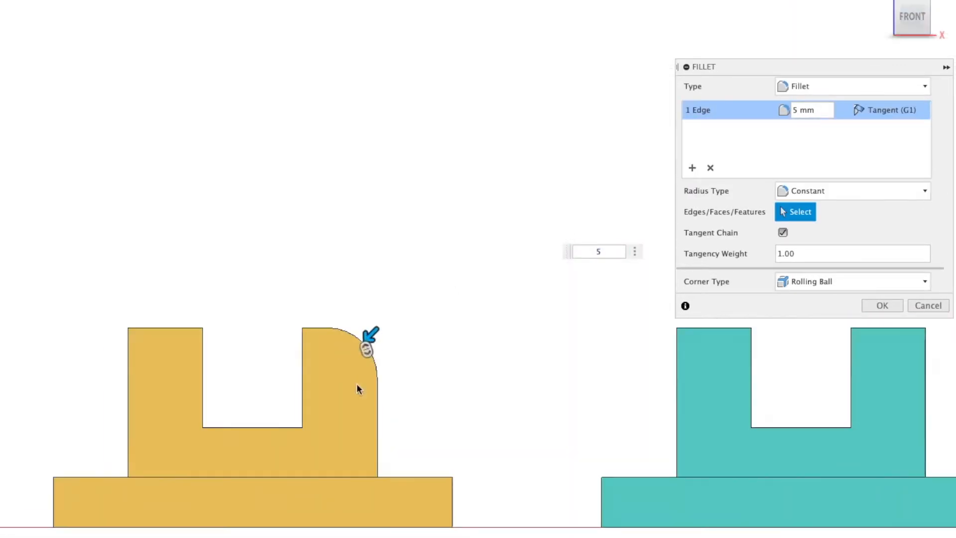
scroll(444, 355, up, 4)
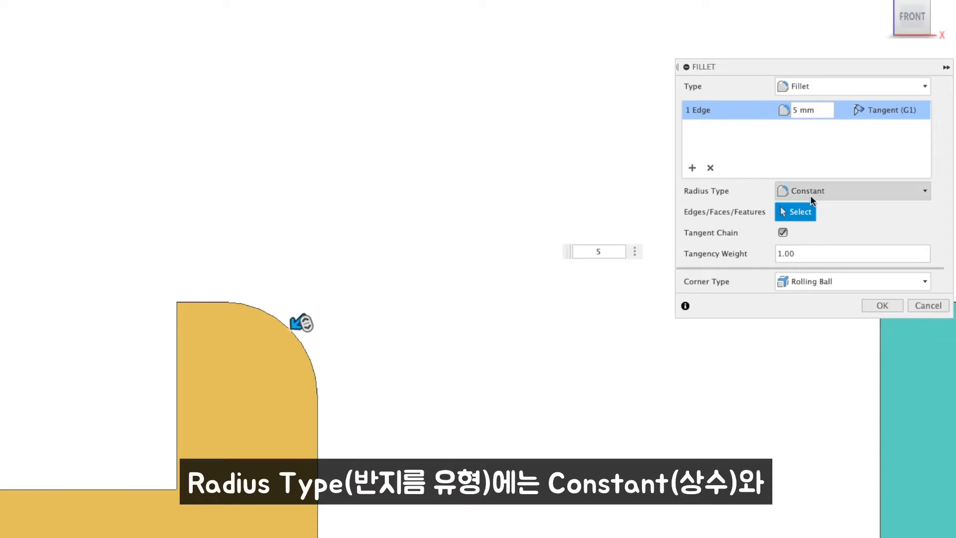
Compare the Constant and Chord Length radius types on the rib's edge fillet, leaving it set to Chord Length.
click(838, 190)
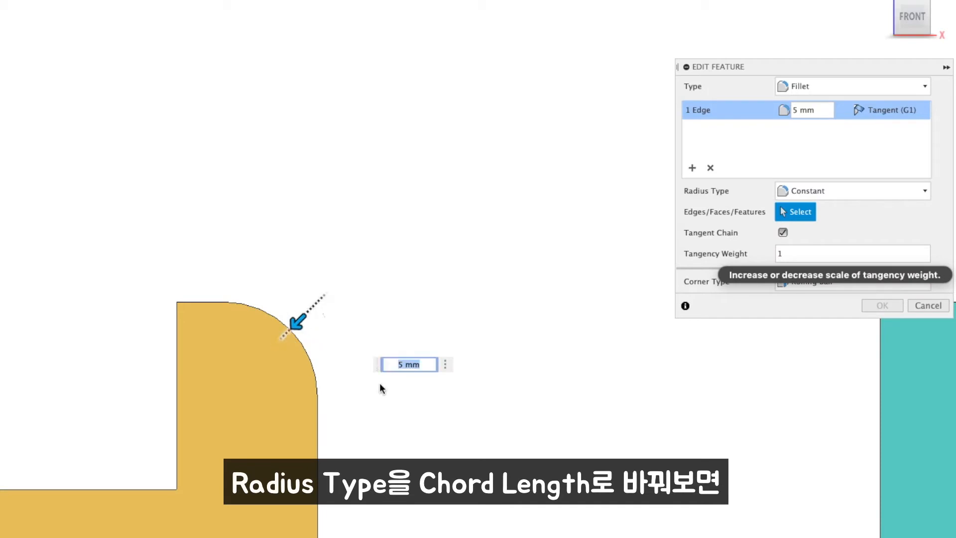
click(843, 191)
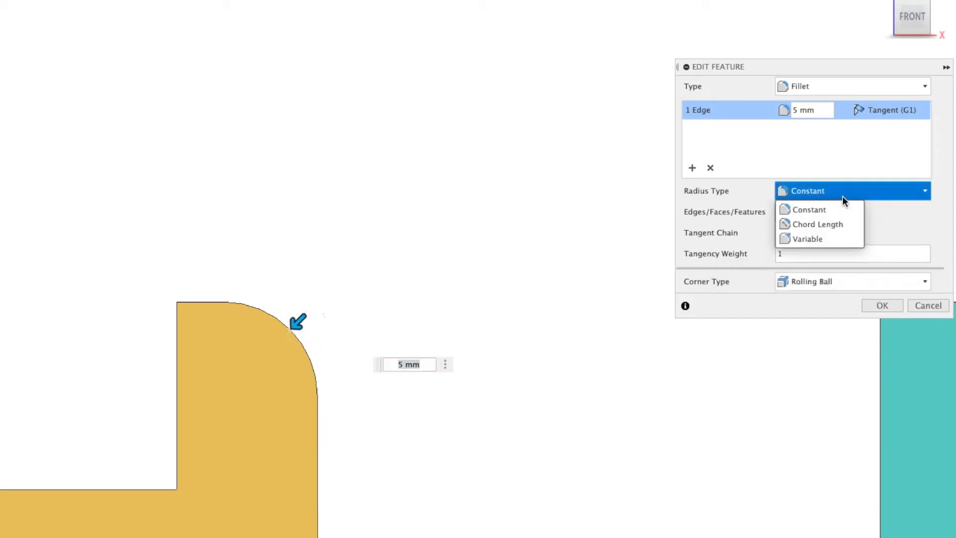
click(844, 224)
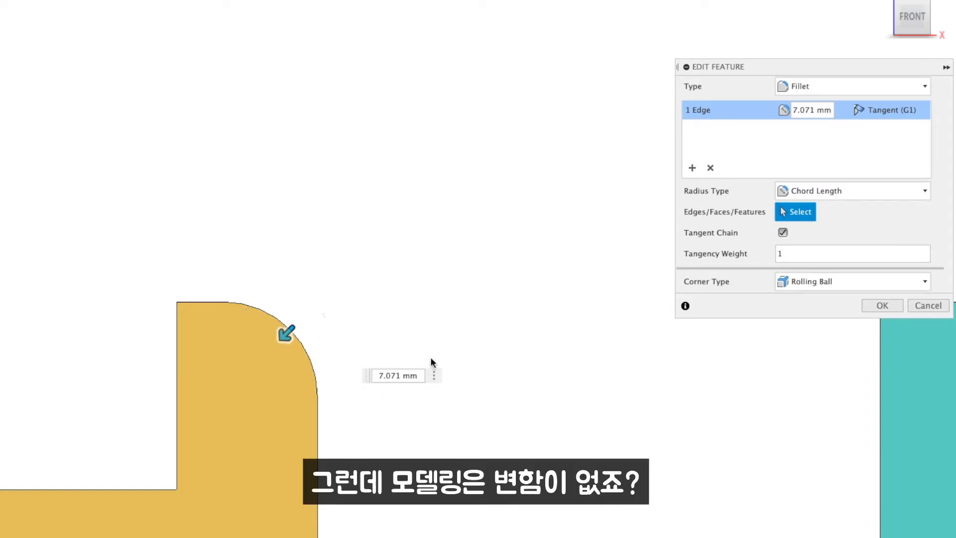
scroll(271, 389, up, 4)
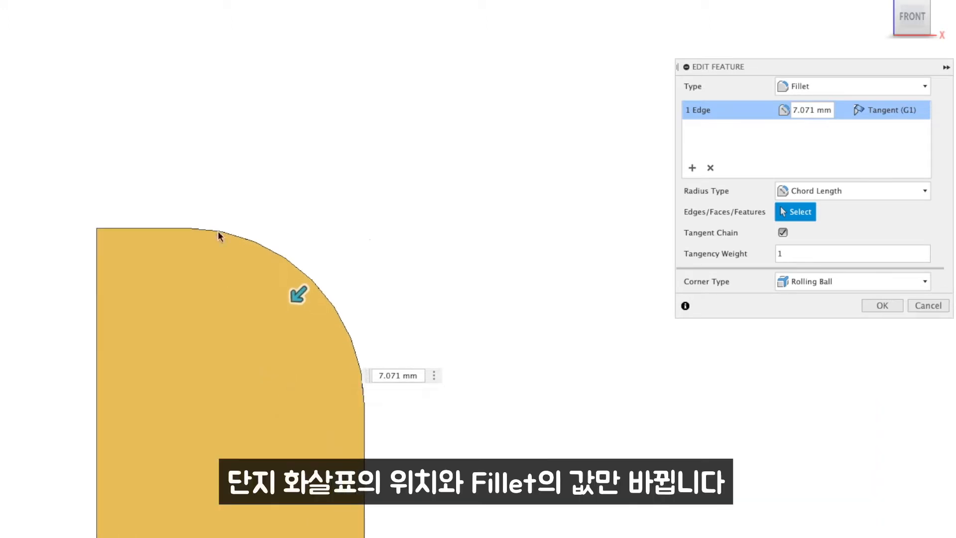
click(865, 188)
click(856, 209)
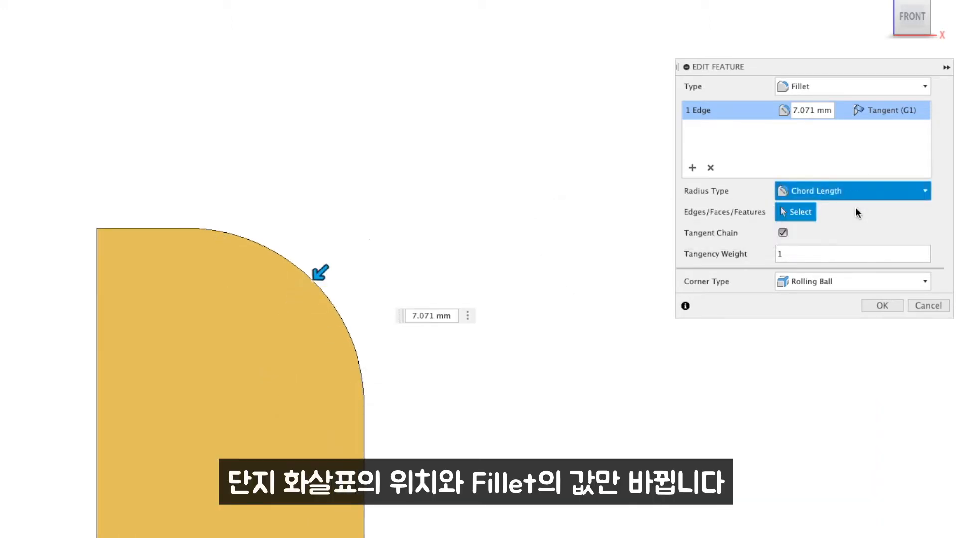
click(859, 191)
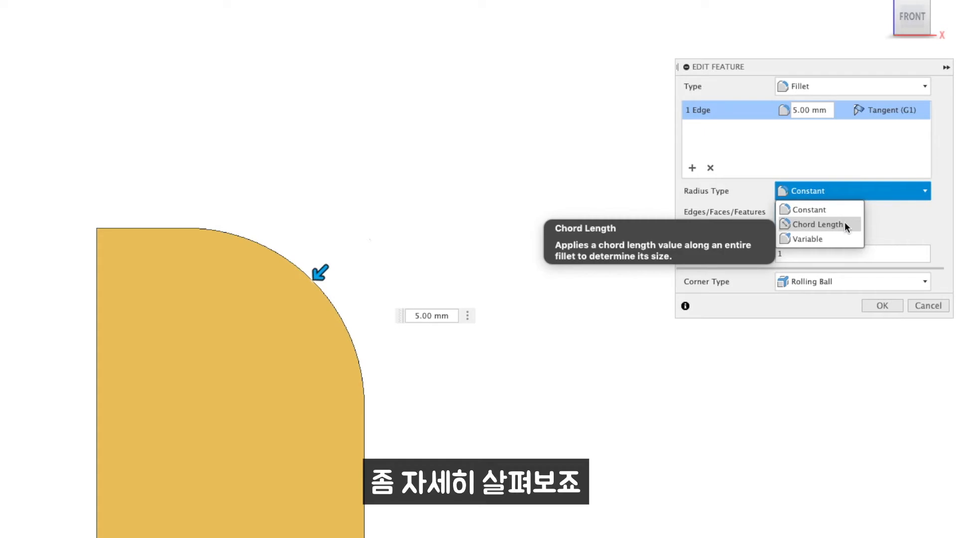
click(845, 225)
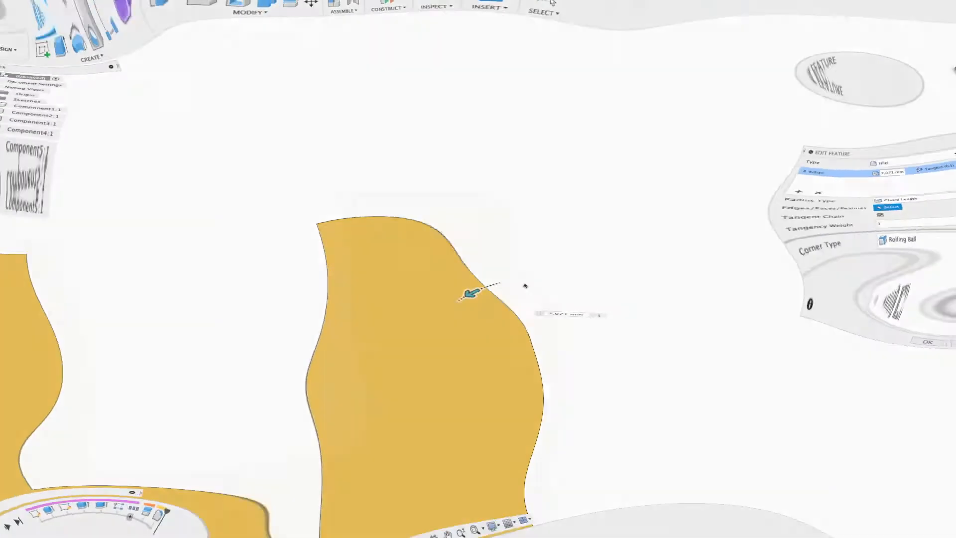
Add driven vertical and horizontal sketch dimensions between the two endpoints of the fillet arc.
click(181, 40)
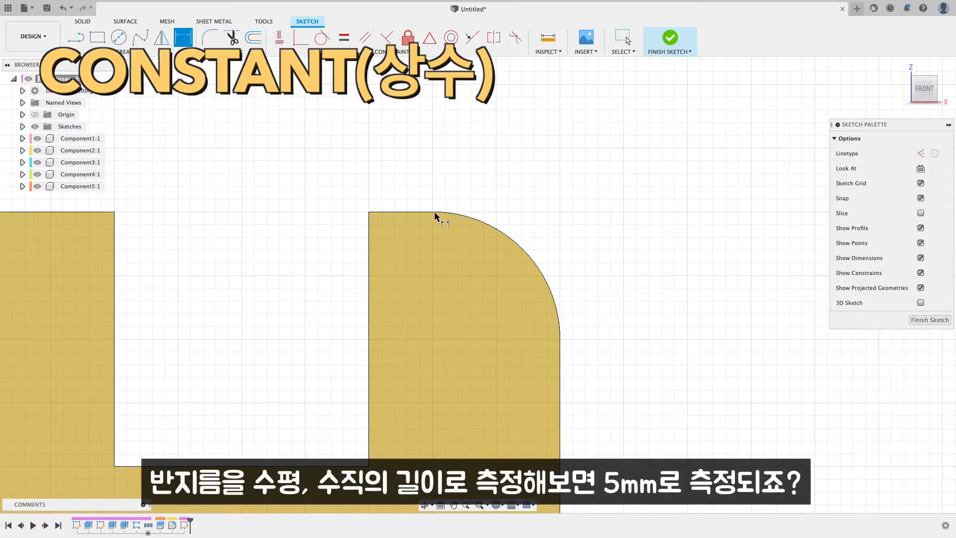
click(432, 212)
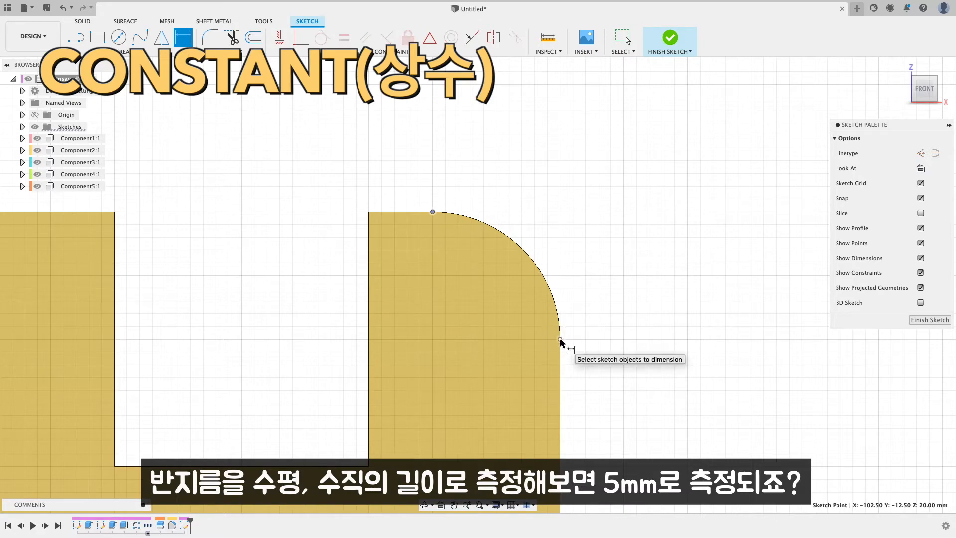
click(560, 339)
click(624, 289)
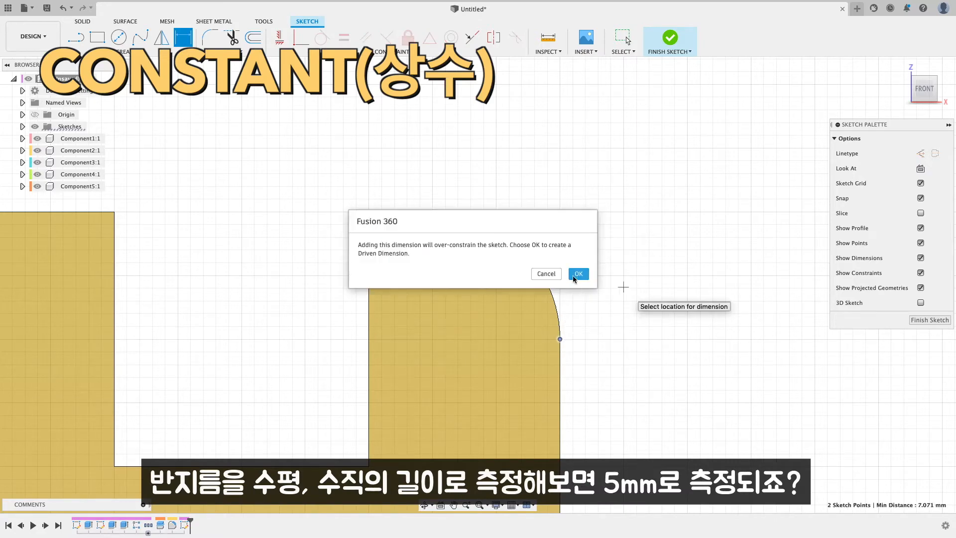
key(Return)
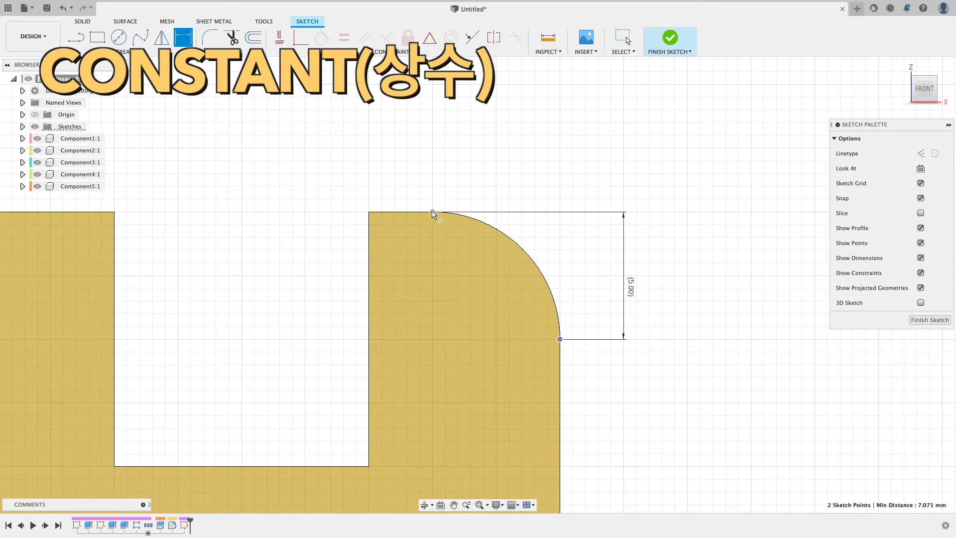
click(480, 139)
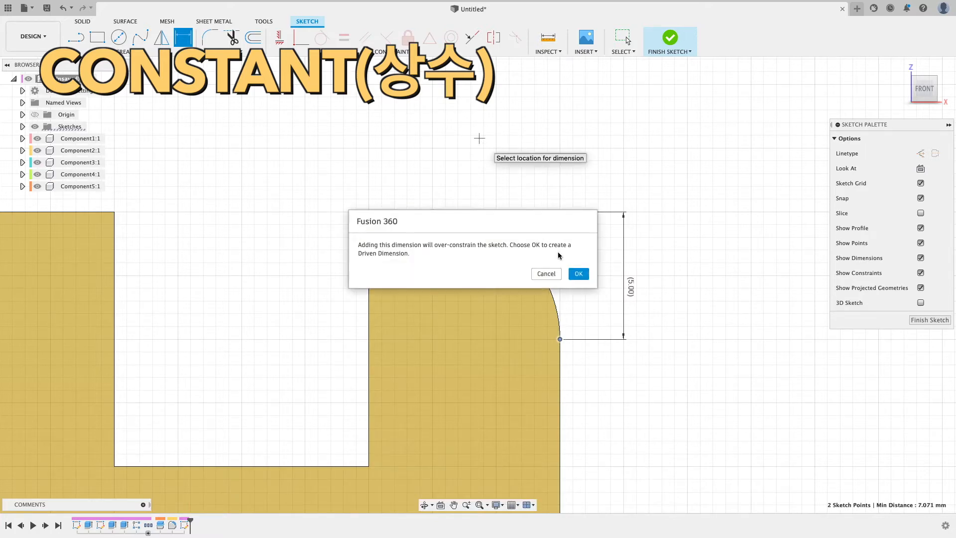
click(577, 275)
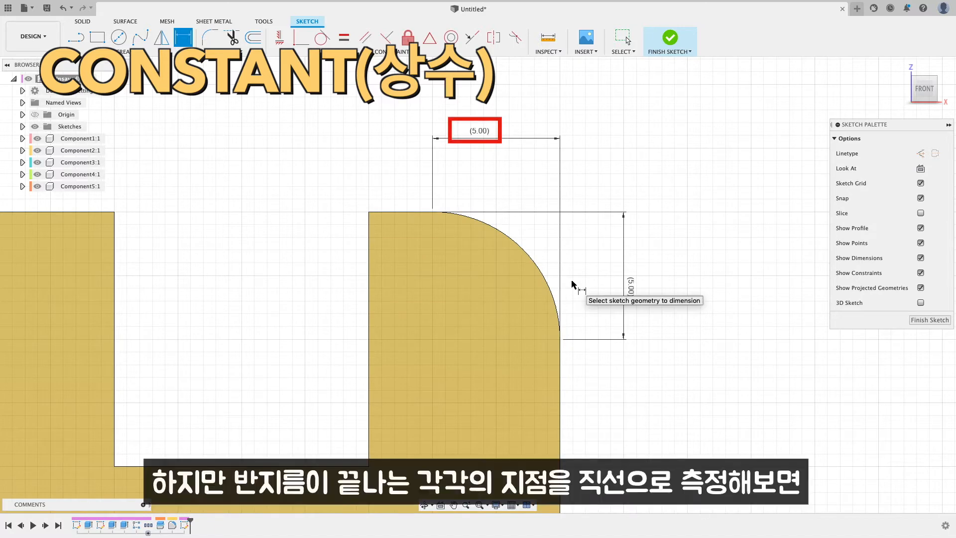
Add a driven aligned dimension for the straight distance between the fillet arc's endpoints.
click(433, 212)
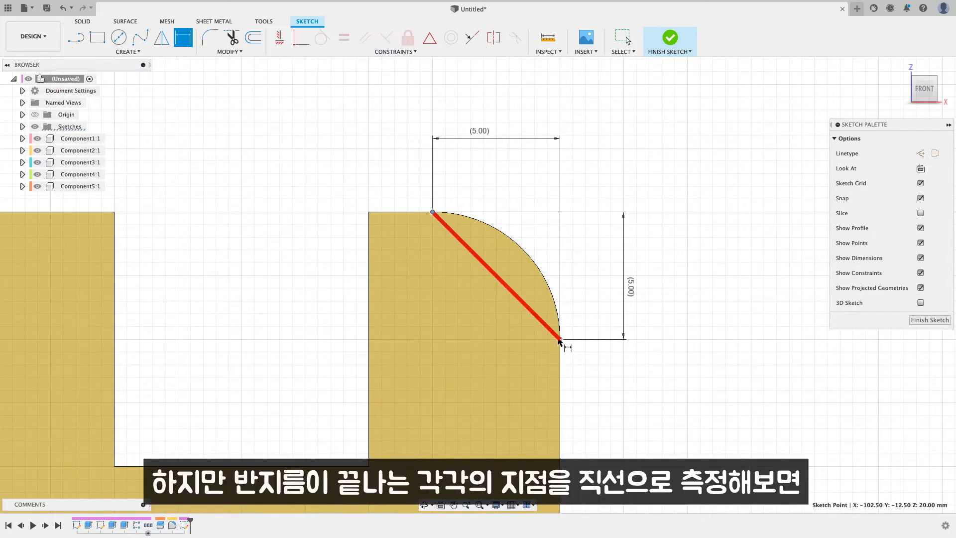
click(560, 339)
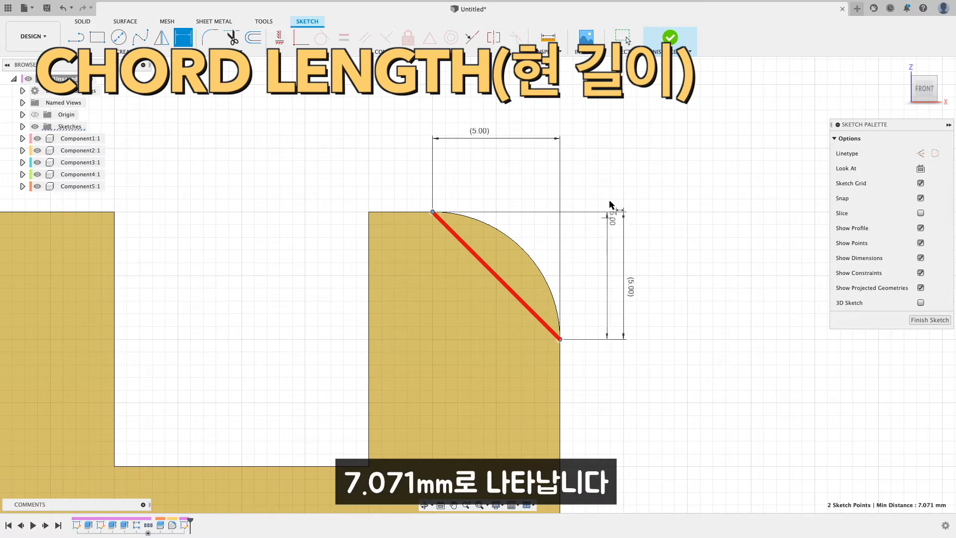
click(619, 159)
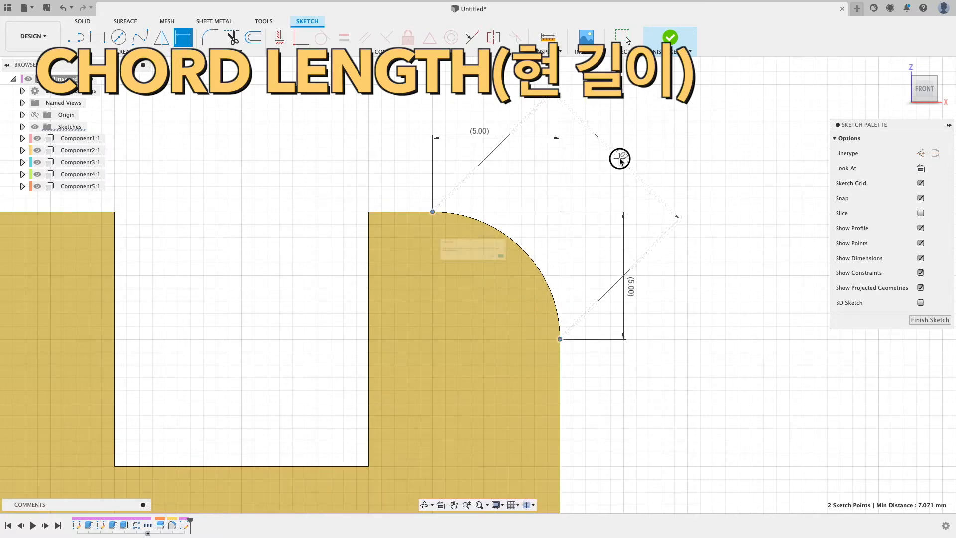
click(579, 274)
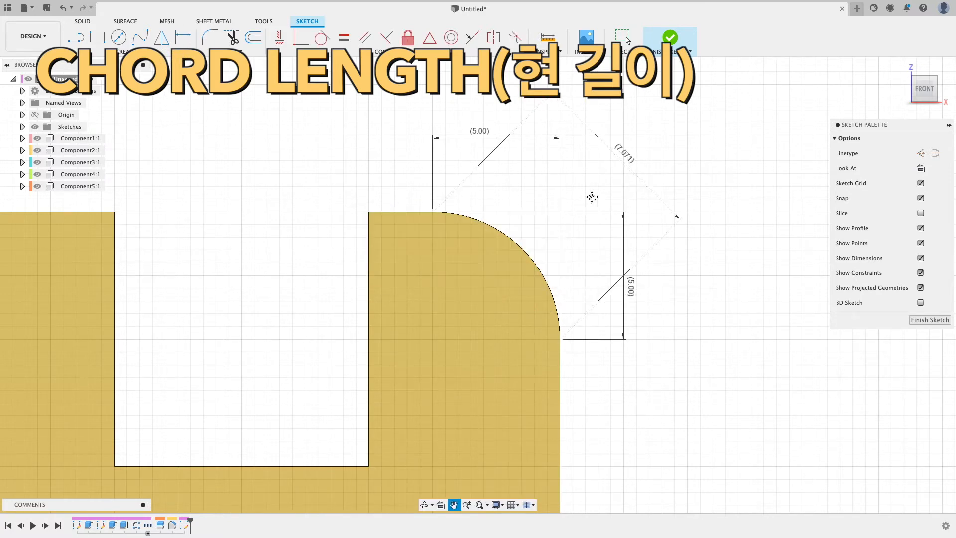
middle_drag(591, 197, 578, 200)
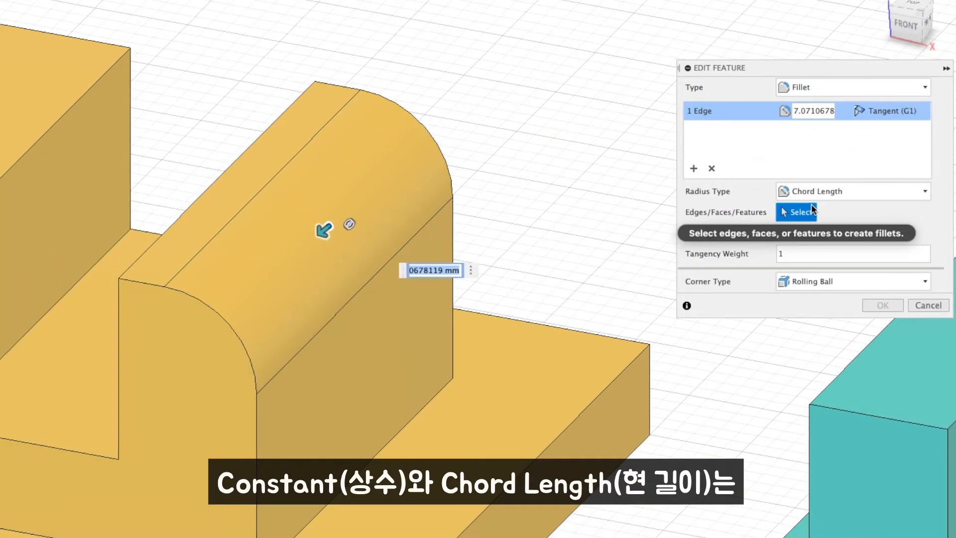
Change the yellow rib's edge fillet to the Variable radius type and adjust the radii at its start and end points.
click(853, 191)
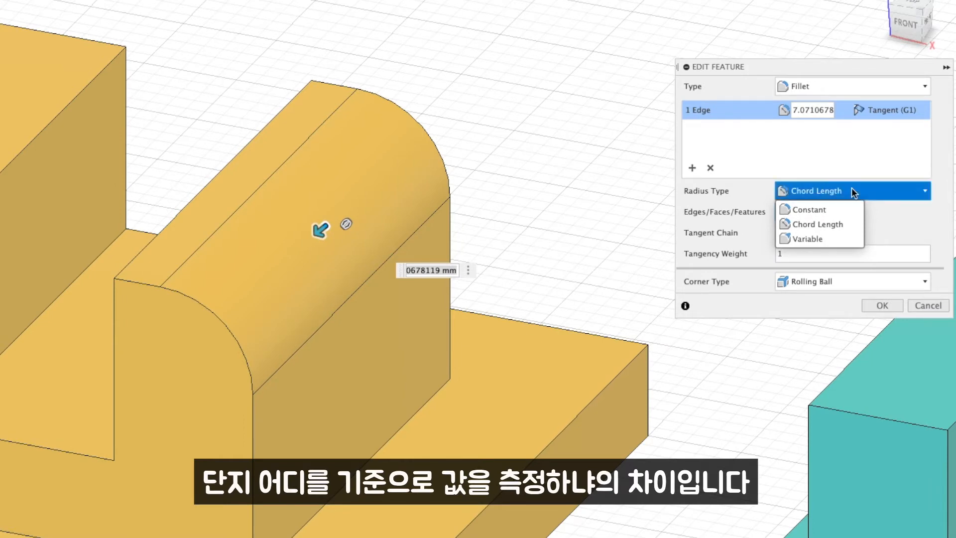
click(852, 190)
click(839, 197)
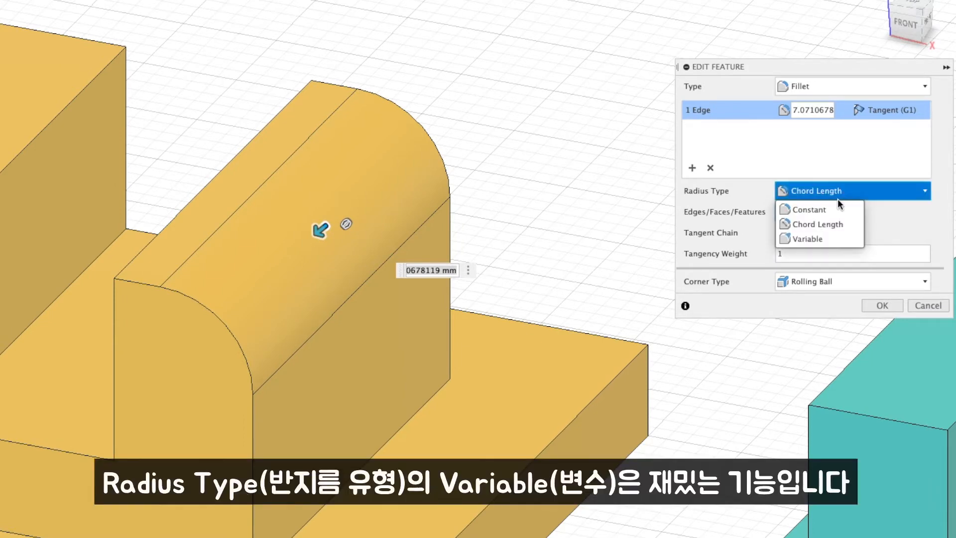
click(823, 239)
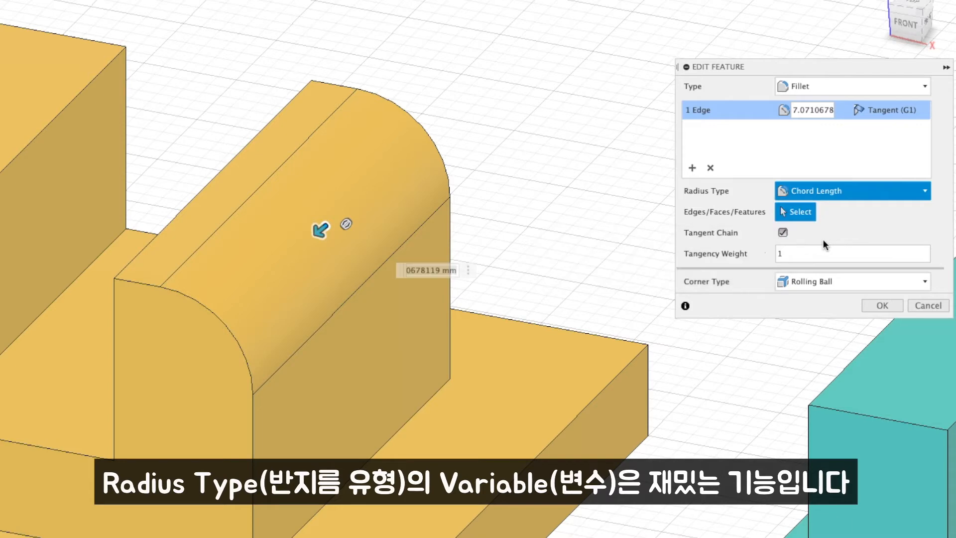
click(231, 320)
click(429, 120)
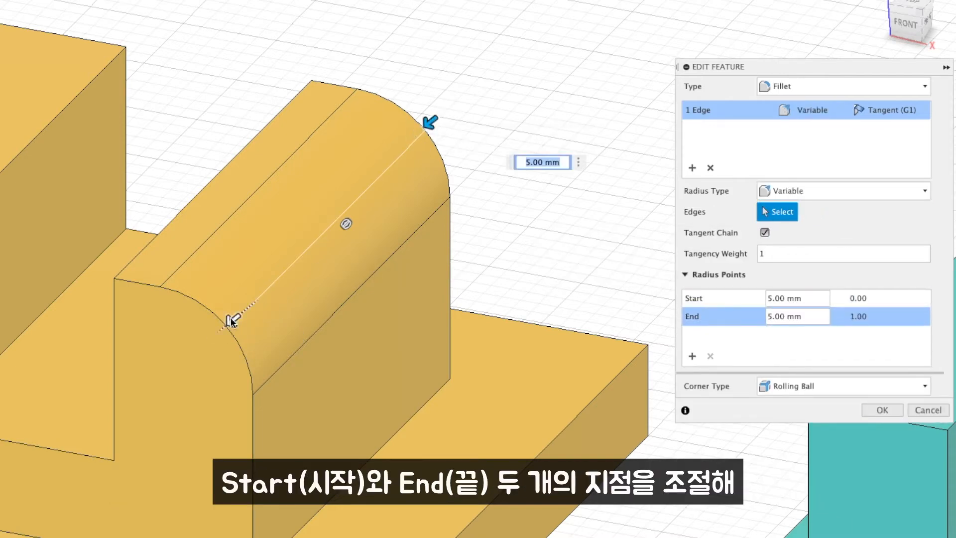
click(231, 319)
drag(231, 318, 251, 304)
drag(441, 119, 372, 218)
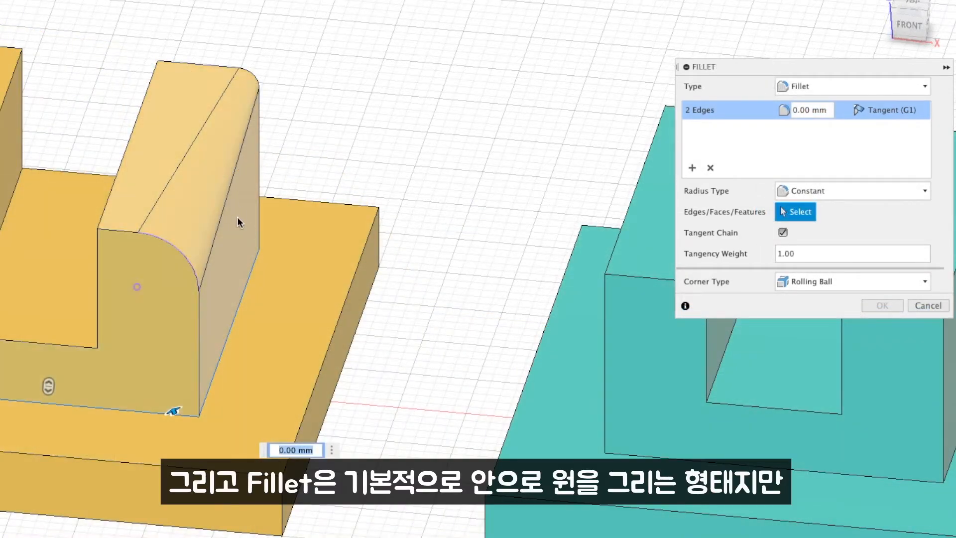
Fillet the front and right-side edges where the yellow block's raised body meets its base plate with a constant 3.5 mm radius.
drag(173, 410, 171, 405)
shift+middle_drag(196, 342, 199, 366)
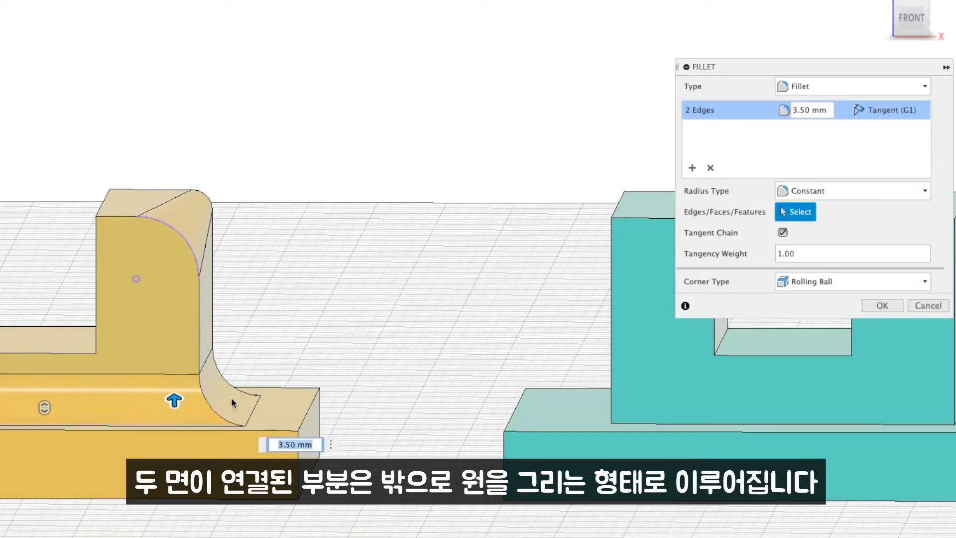
click(881, 308)
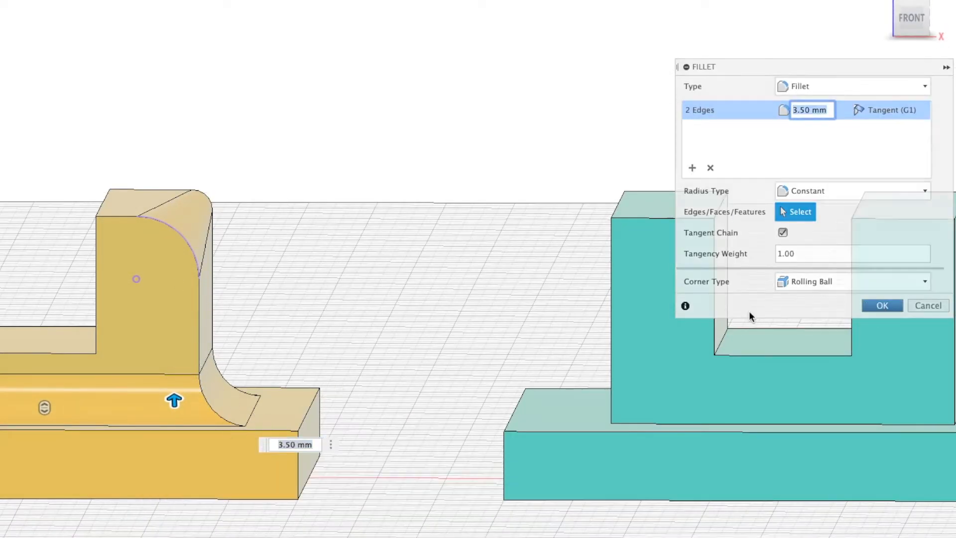
Set up a Rule Fillet with the All Edges rule on the outer side face of the teal block's right-hand rib, radius 2 mm.
scroll(285, 352, down, 3)
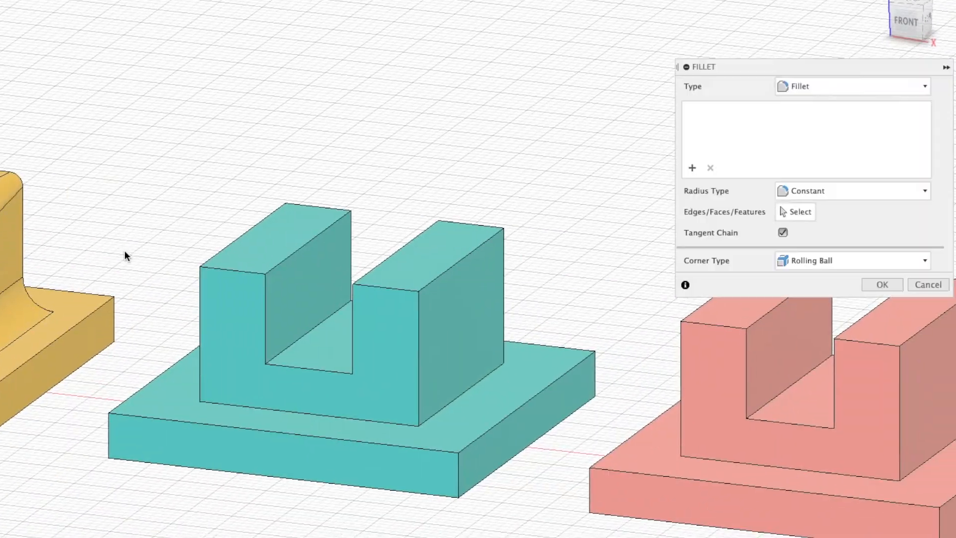
click(836, 88)
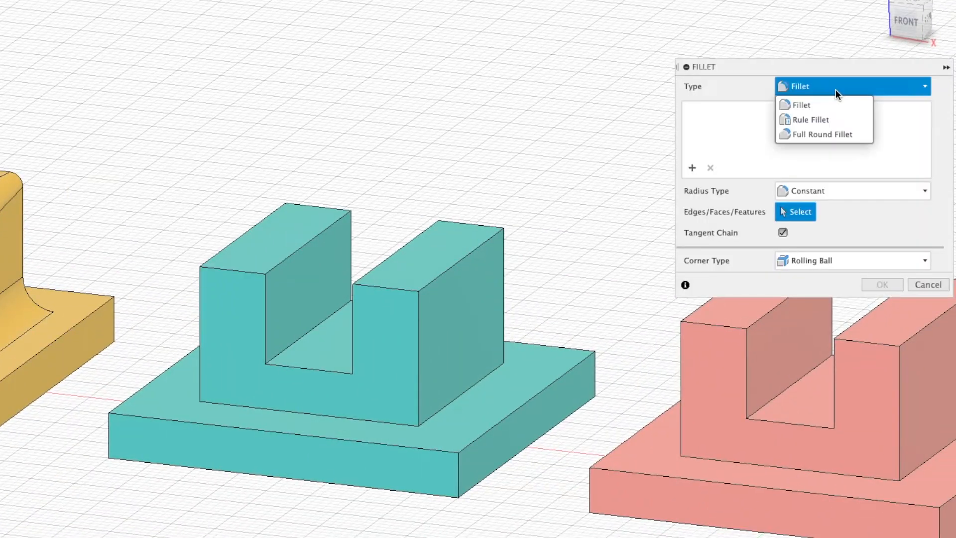
click(833, 122)
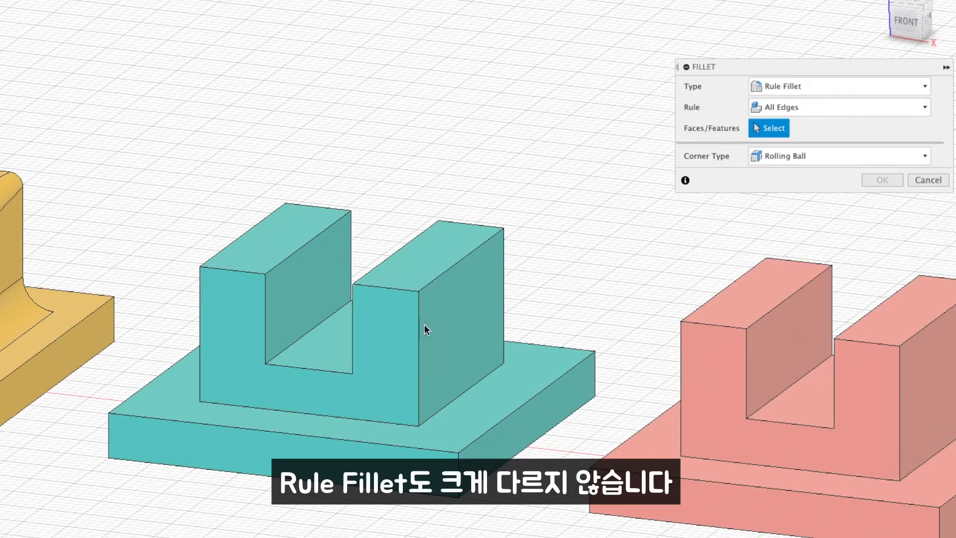
scroll(465, 339, up, 5)
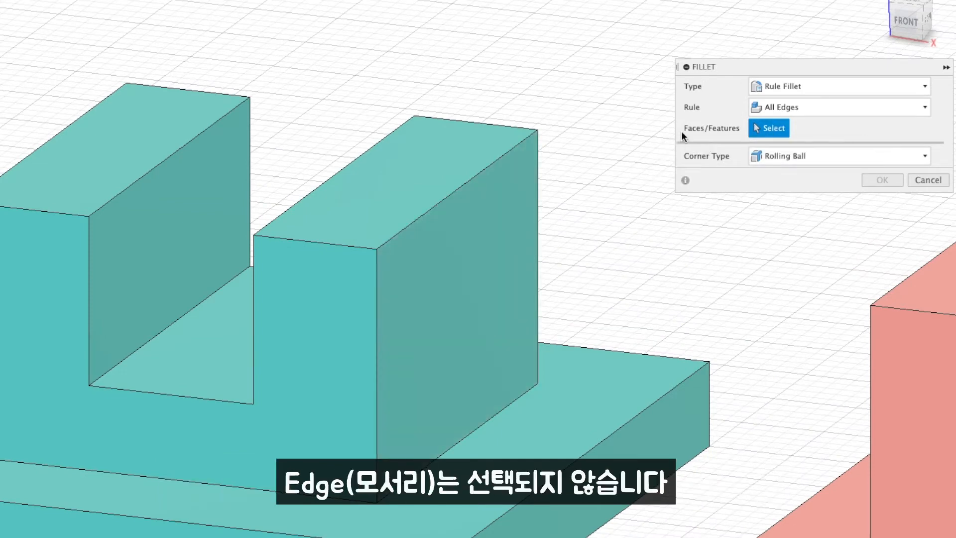
click(789, 107)
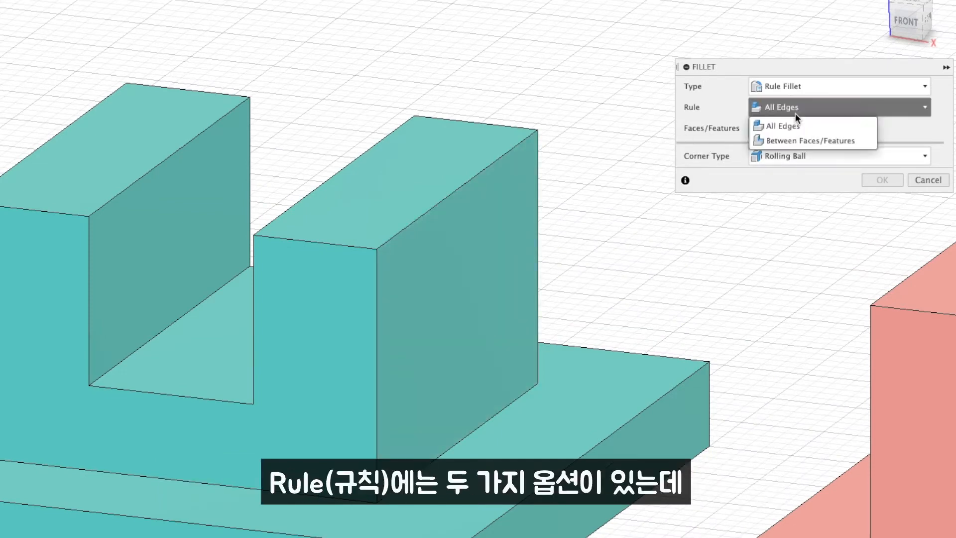
click(822, 108)
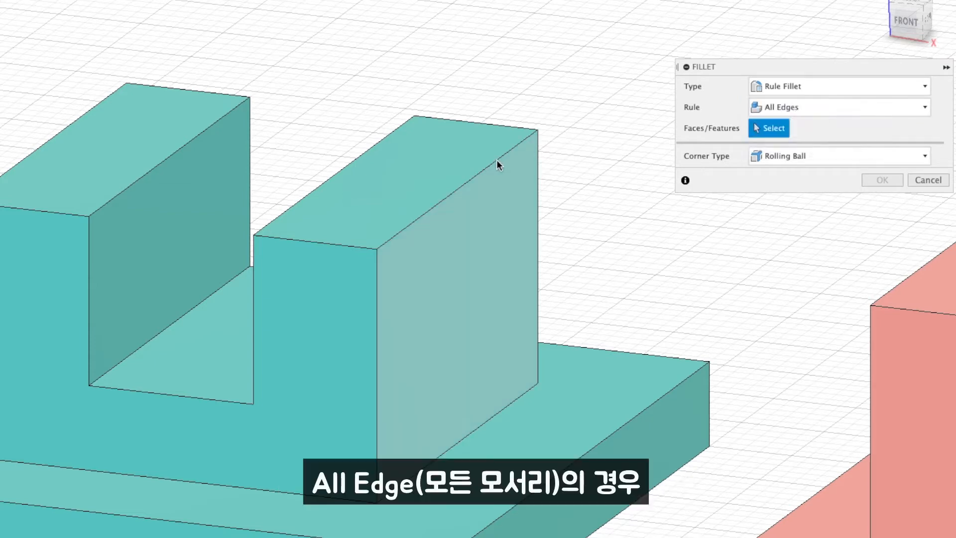
click(496, 169)
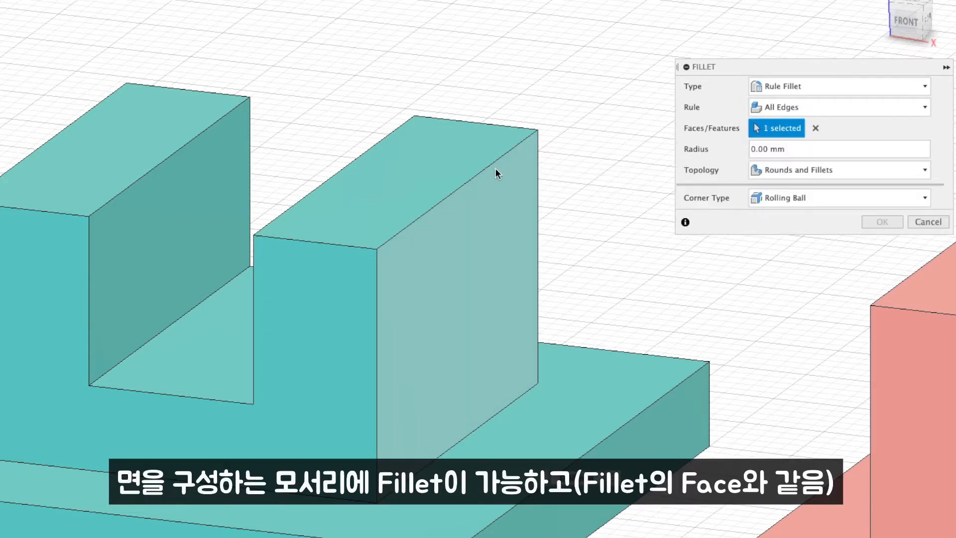
drag(465, 433, 479, 426)
shift+middle_drag(570, 384, 473, 257)
scroll(304, 352, down, 3)
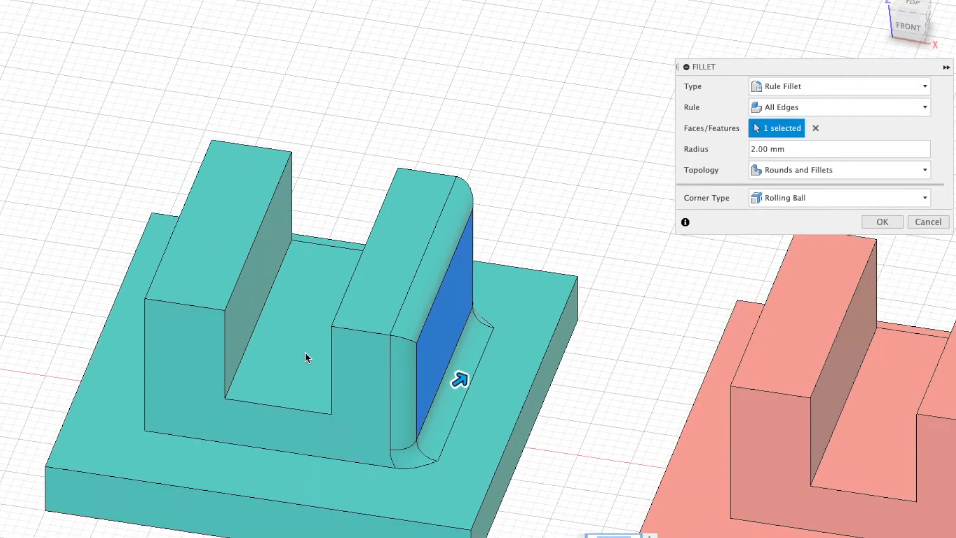
Switch the rule to Between Faces/Features and round between the teal rib's outer side face and the base plate's top face.
click(805, 108)
click(828, 143)
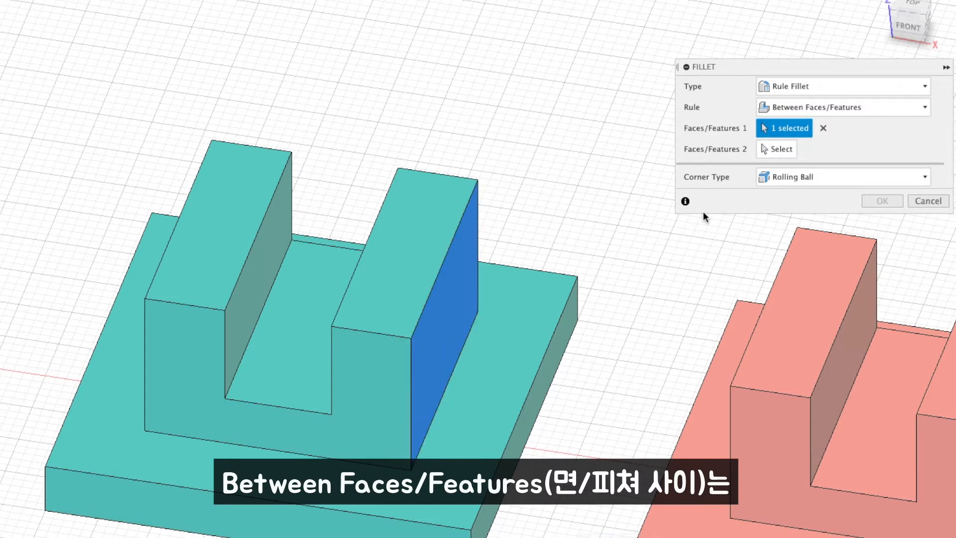
click(448, 314)
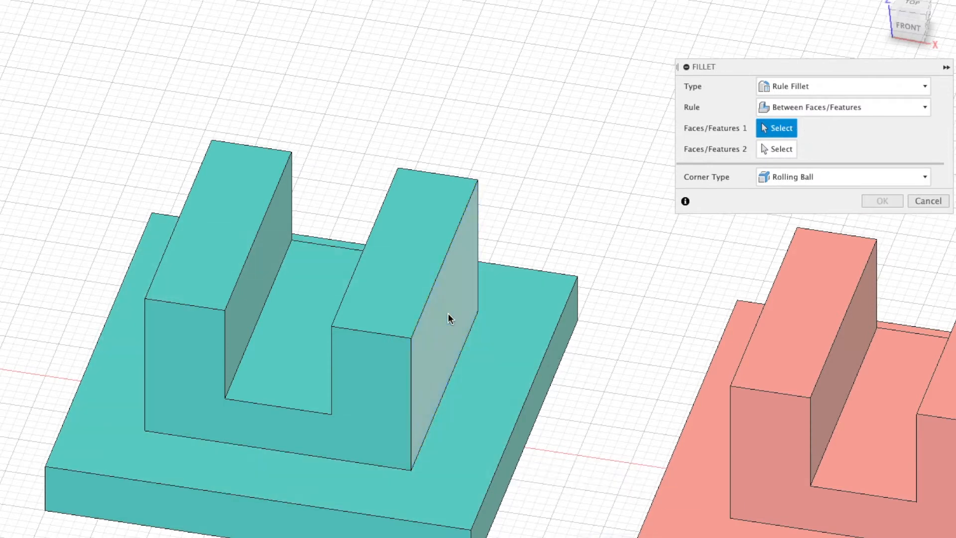
click(386, 381)
click(783, 151)
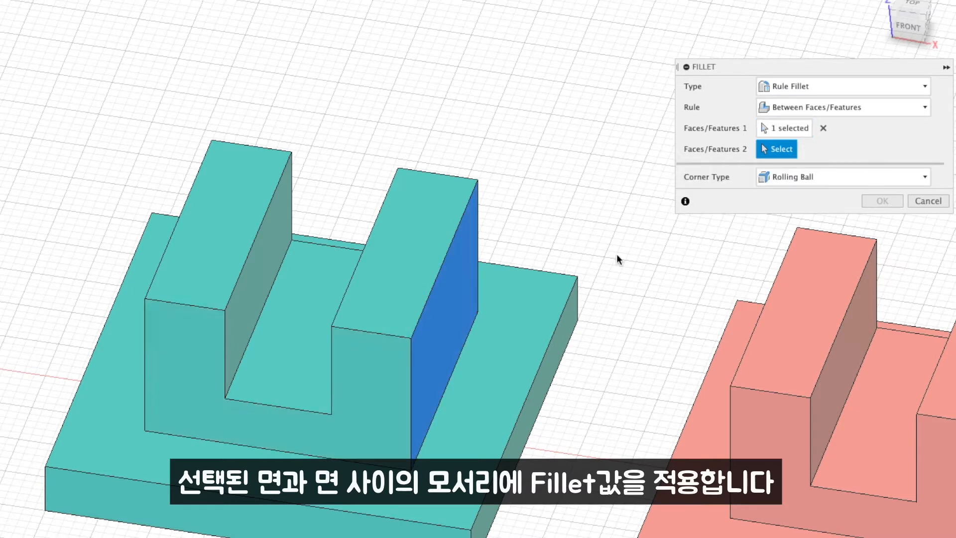
click(474, 406)
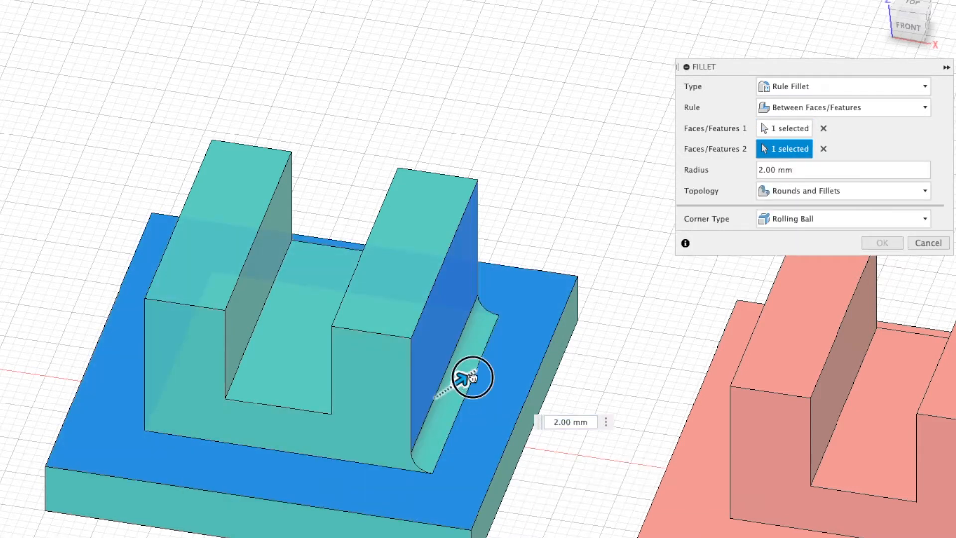
mouse_move(472, 377)
mouse_down()
mouse_move(483, 367)
mouse_move(452, 381)
mouse_move(465, 380)
mouse_up()
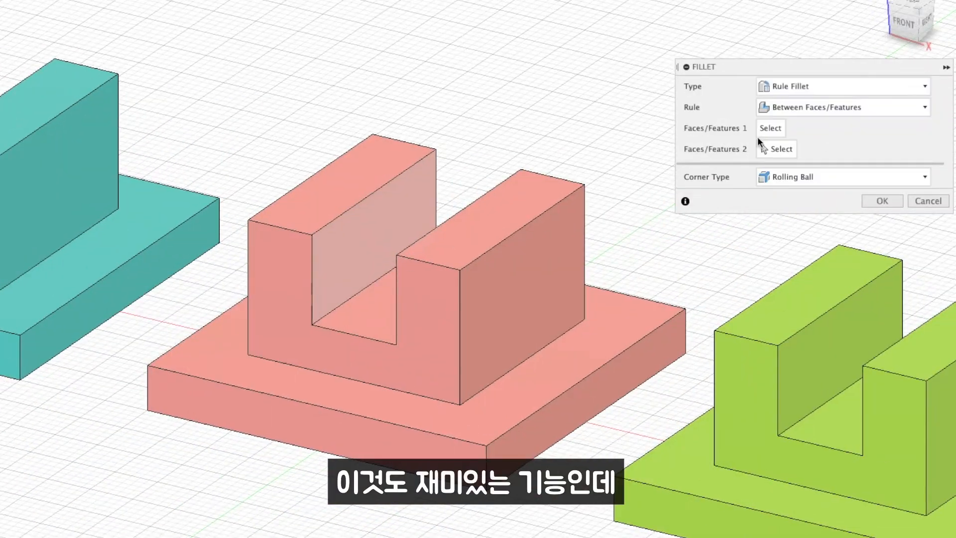
Apply Full Round Fillet to the pink block's two rib tops and the slot floor between them, each in its own selection set.
click(842, 86)
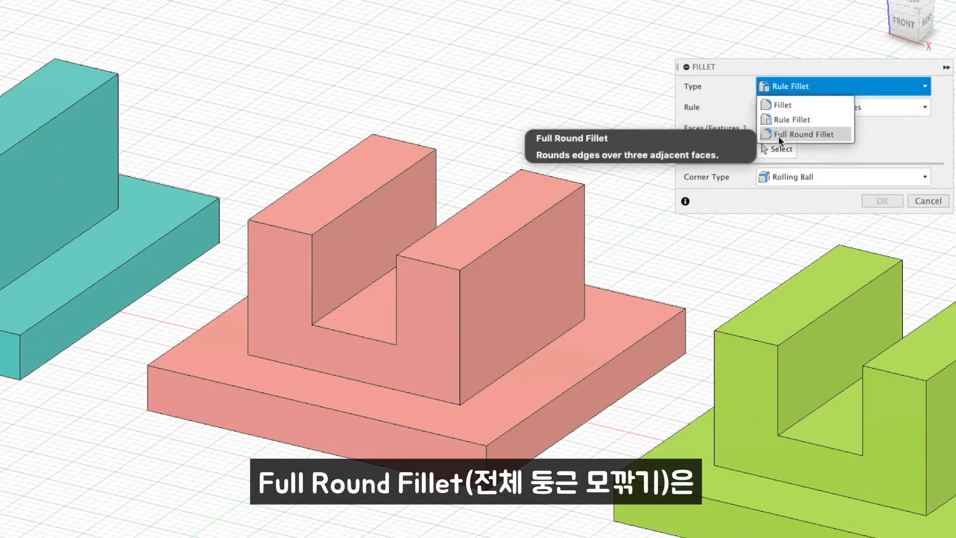
click(806, 133)
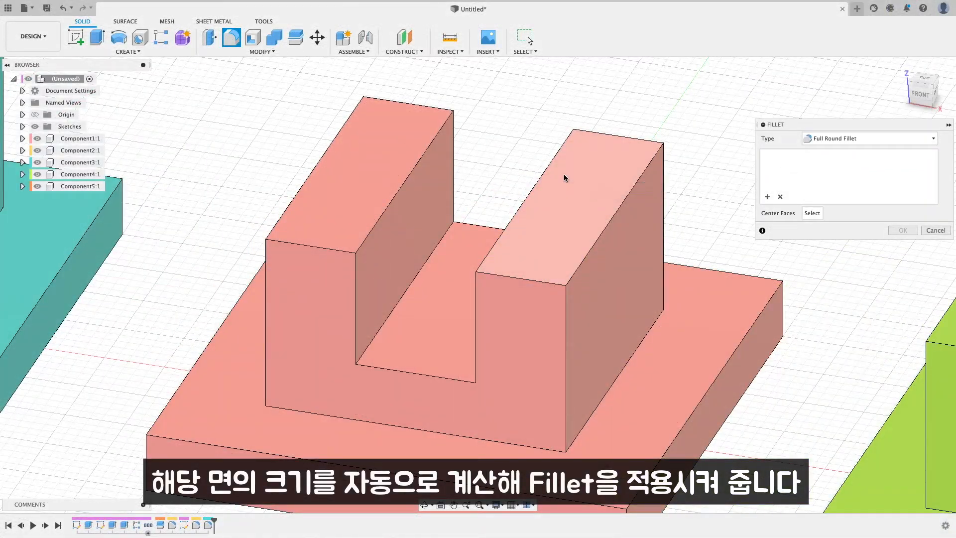
click(568, 172)
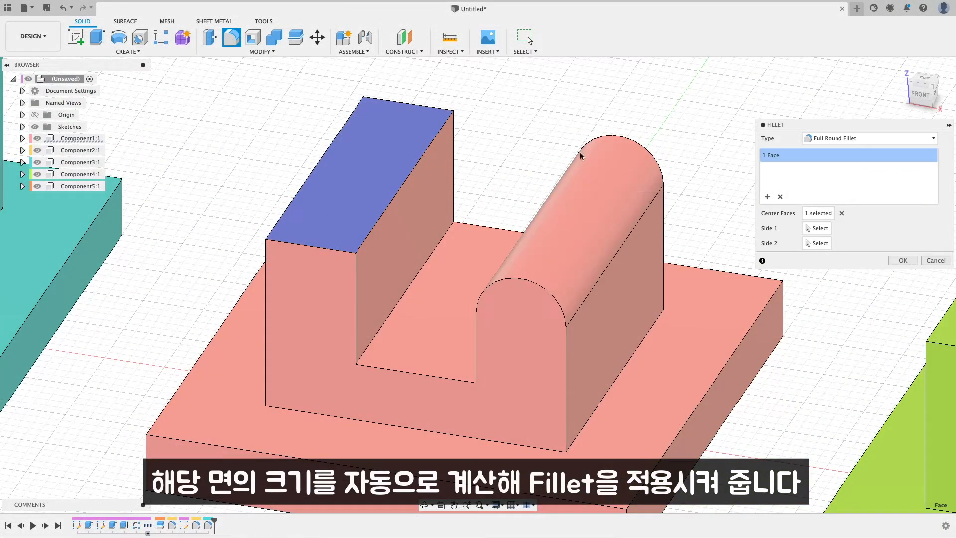
click(768, 196)
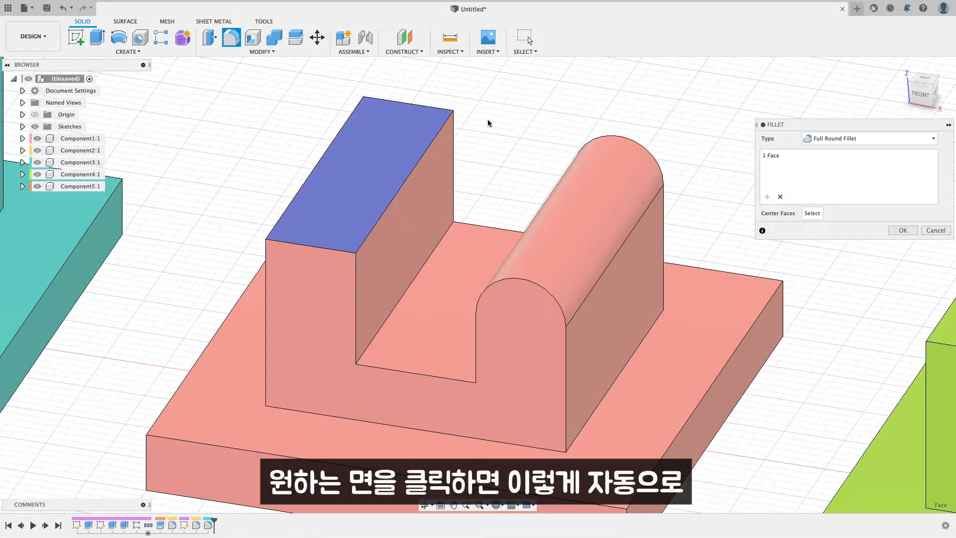
click(390, 145)
shift+middle_drag(557, 109, 575, 200)
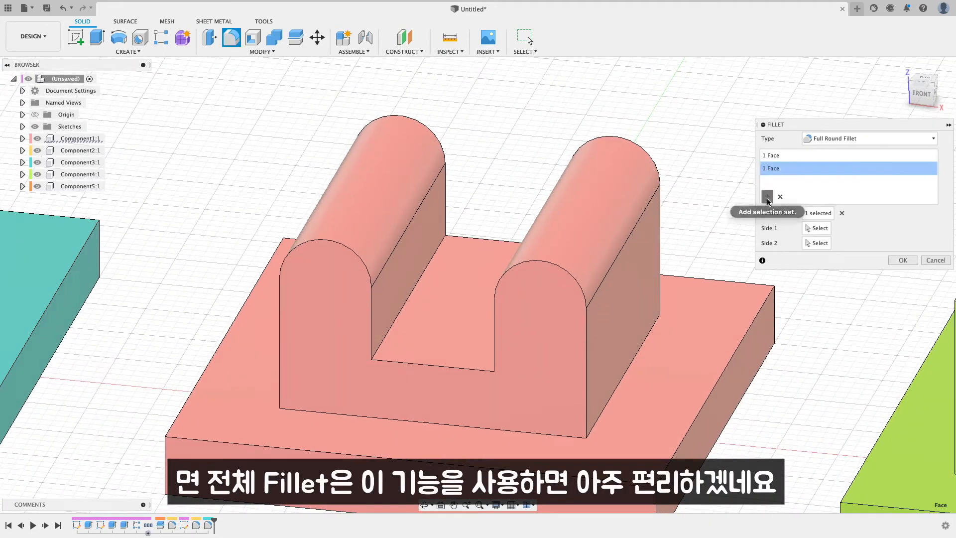
click(762, 208)
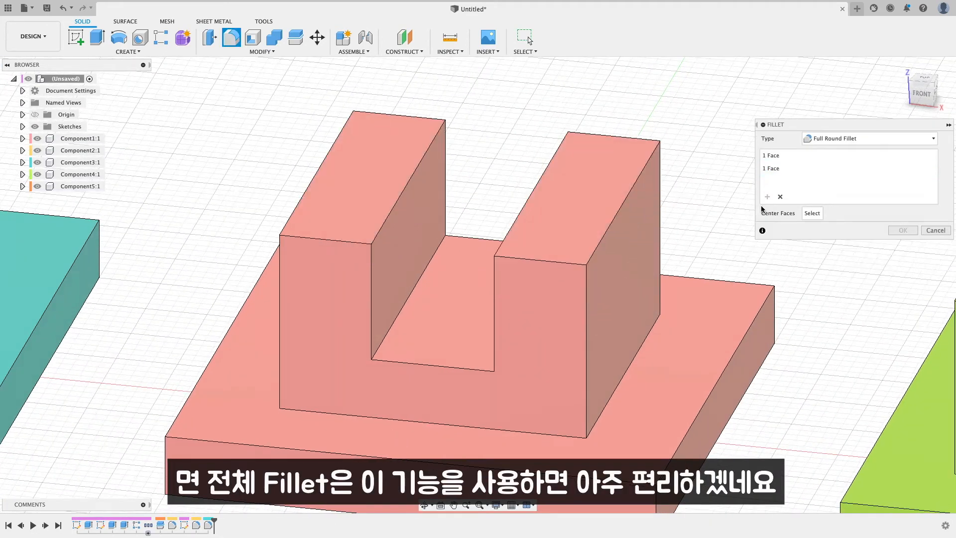
click(453, 308)
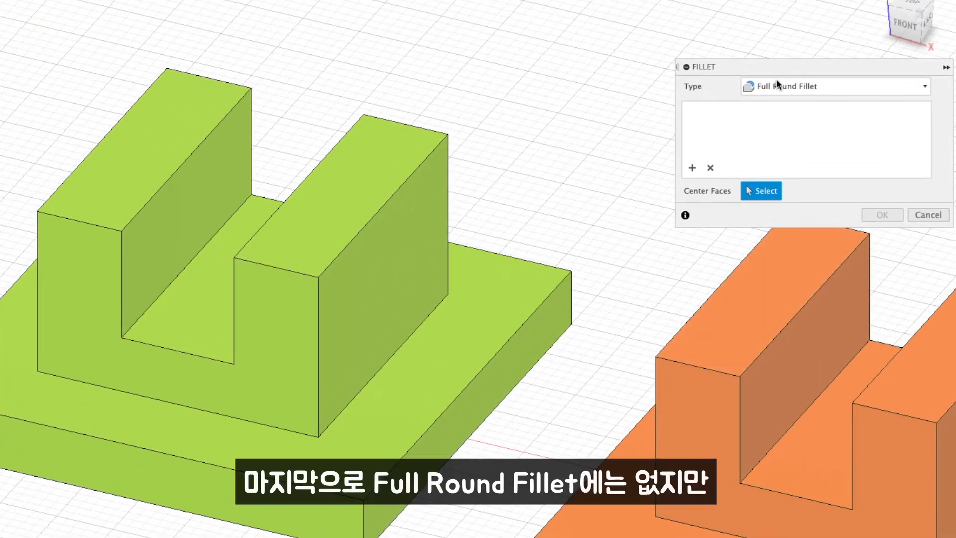
Fillet the three edges meeting at the front outer corner of the green block's right rib with constant 3 mm radius and Rolling Ball corner.
click(814, 85)
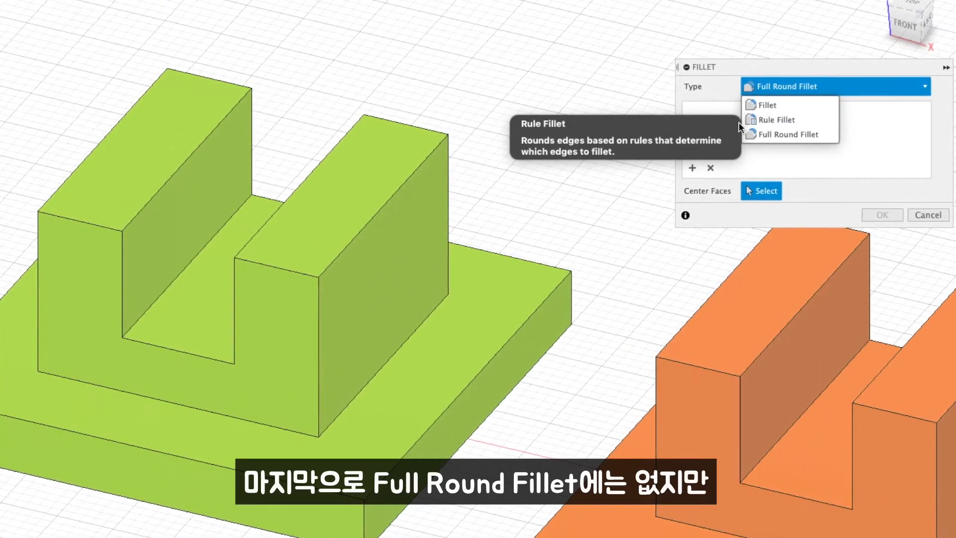
click(770, 104)
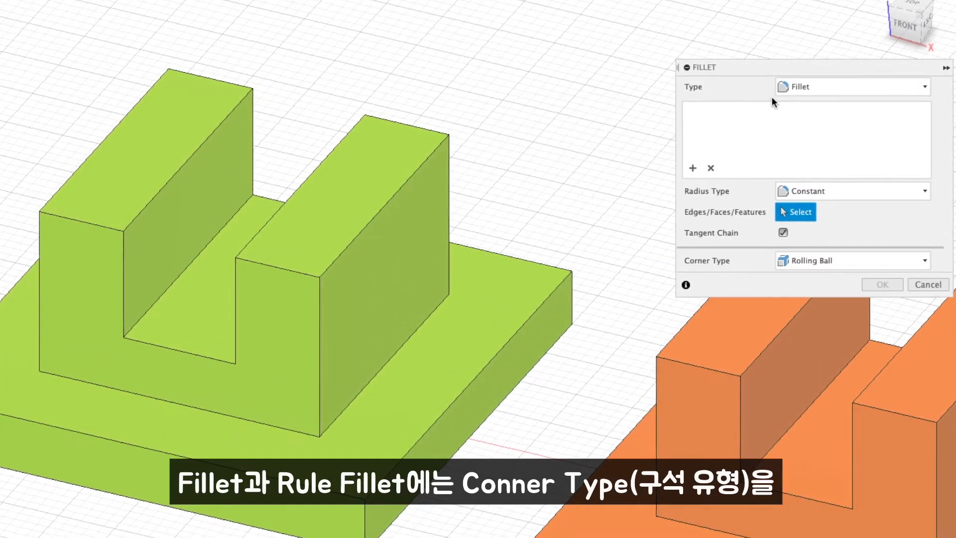
click(849, 261)
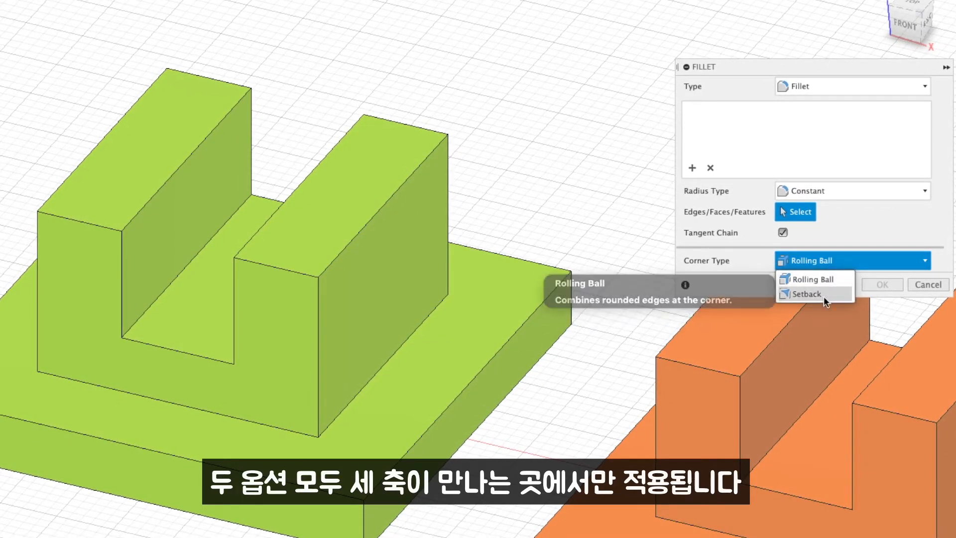
click(827, 280)
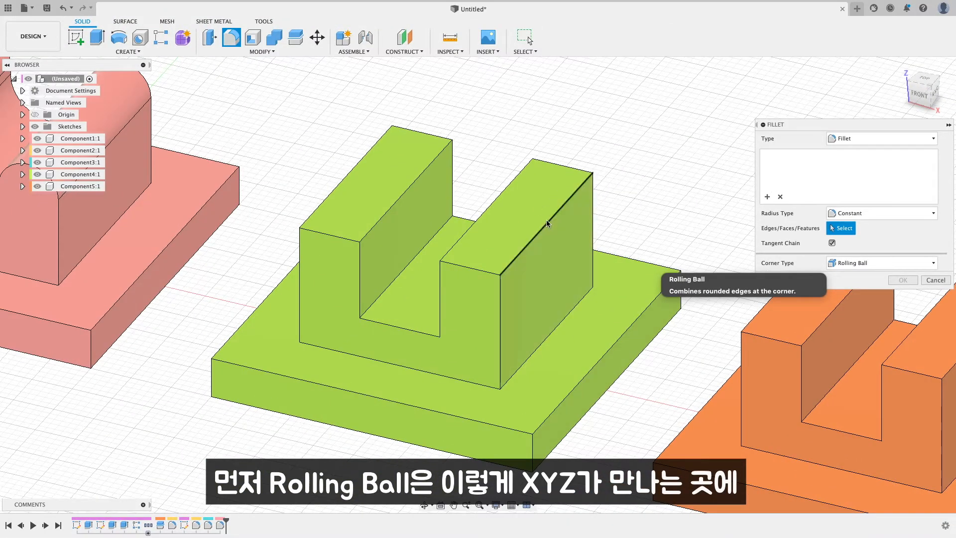
click(545, 222)
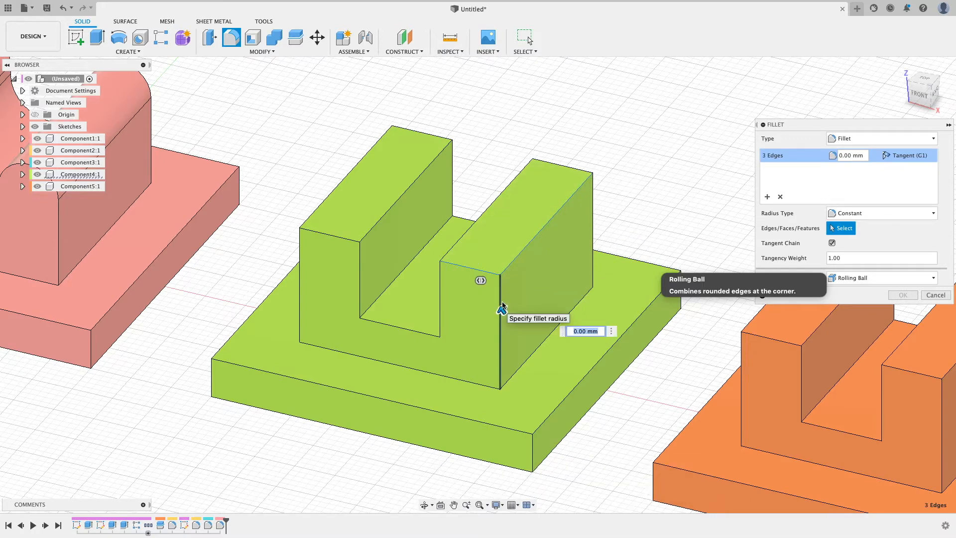
scroll(502, 307, up, 3)
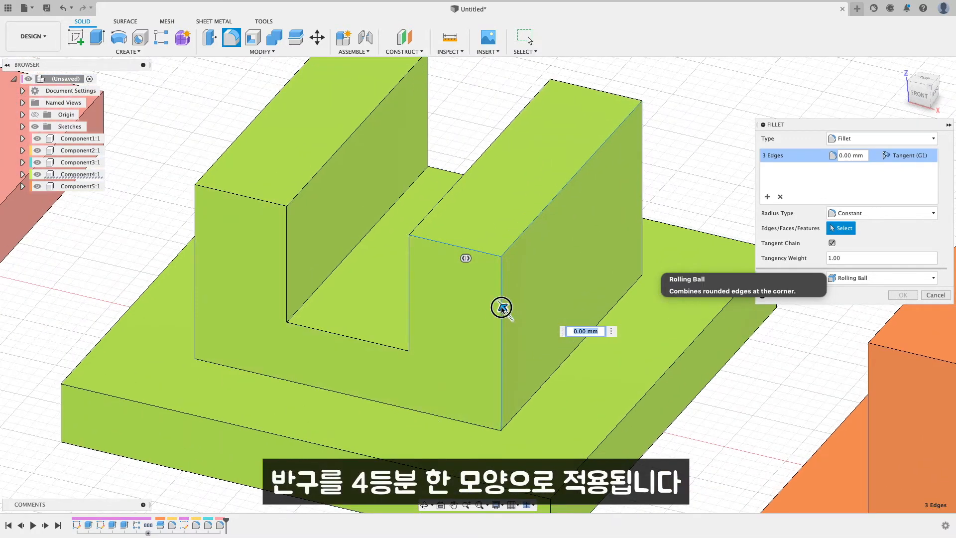
drag(502, 307, 497, 299)
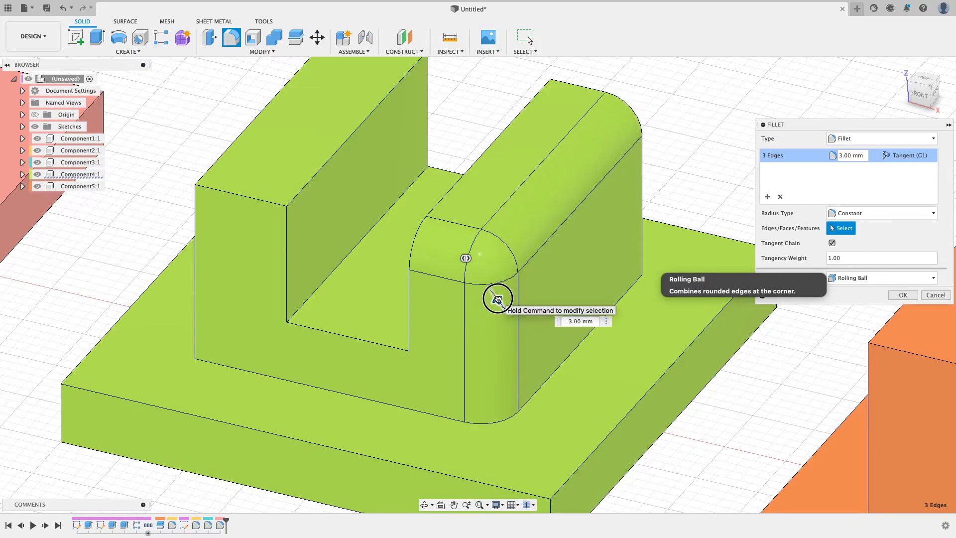
scroll(495, 262, up, 2)
shift+middle_drag(487, 286, 509, 267)
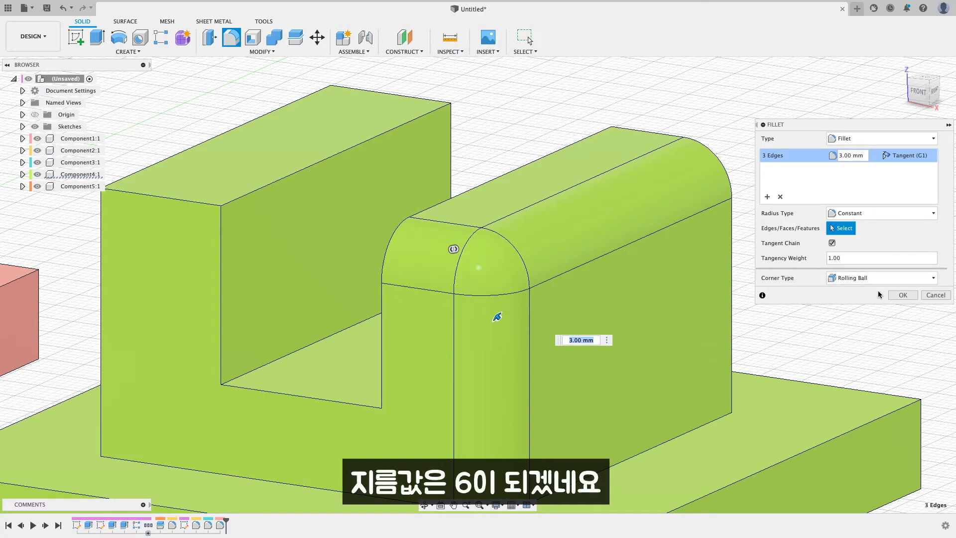
key(Return)
Create a 6 mm diameter sphere as a new body, centred on the green block's slot floor.
click(923, 93)
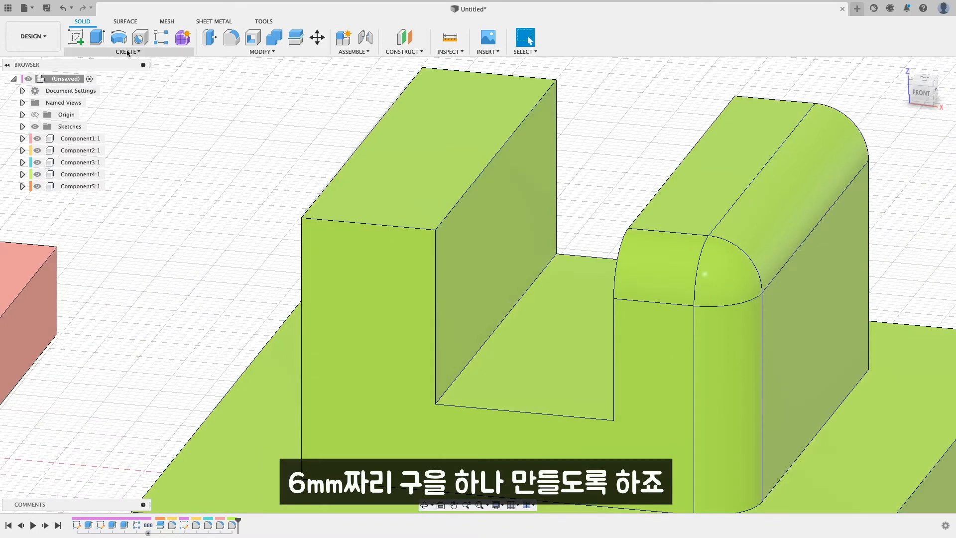
click(127, 52)
click(91, 222)
click(547, 347)
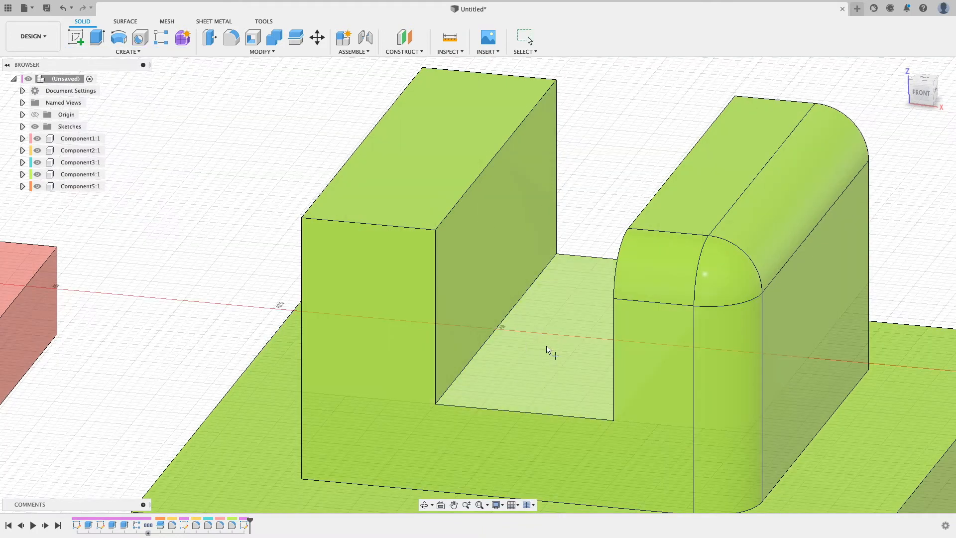
click(557, 335)
text(6)
click(904, 169)
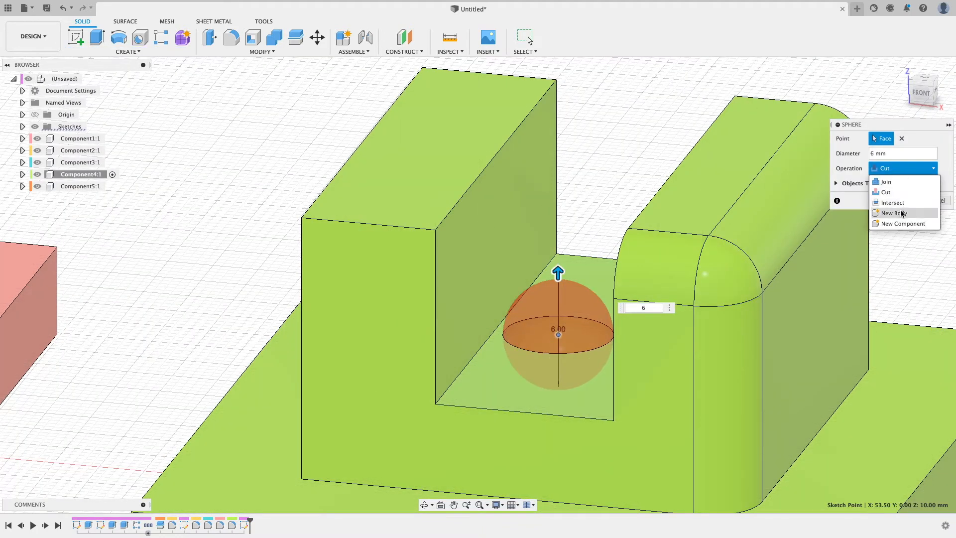
click(900, 213)
click(904, 186)
Set up a Bodies move of the sphere in the front view and set the visual style to Wireframe.
shift+middle_drag(533, 309, 572, 253)
click(623, 255)
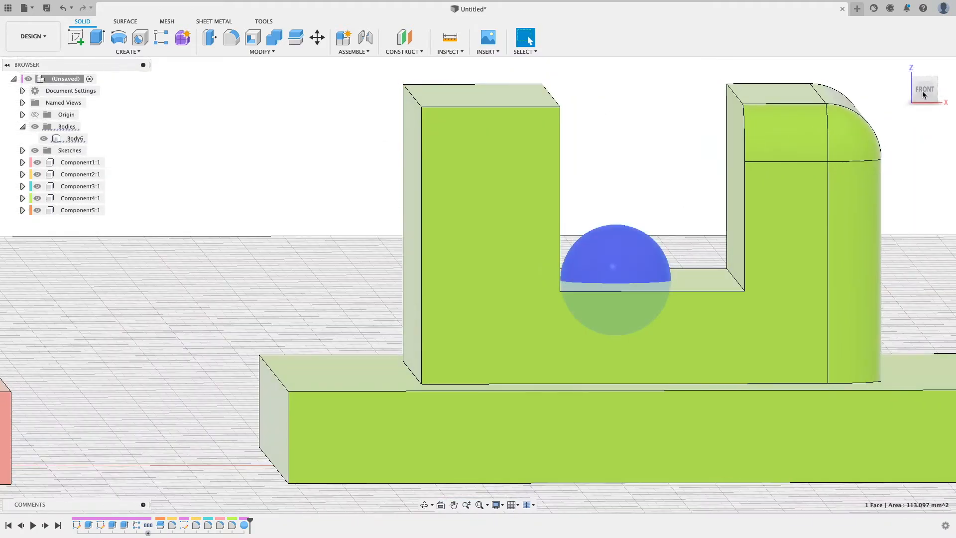
key(m)
click(923, 92)
click(911, 139)
click(896, 164)
click(629, 254)
middle_drag(369, 283, 235, 282)
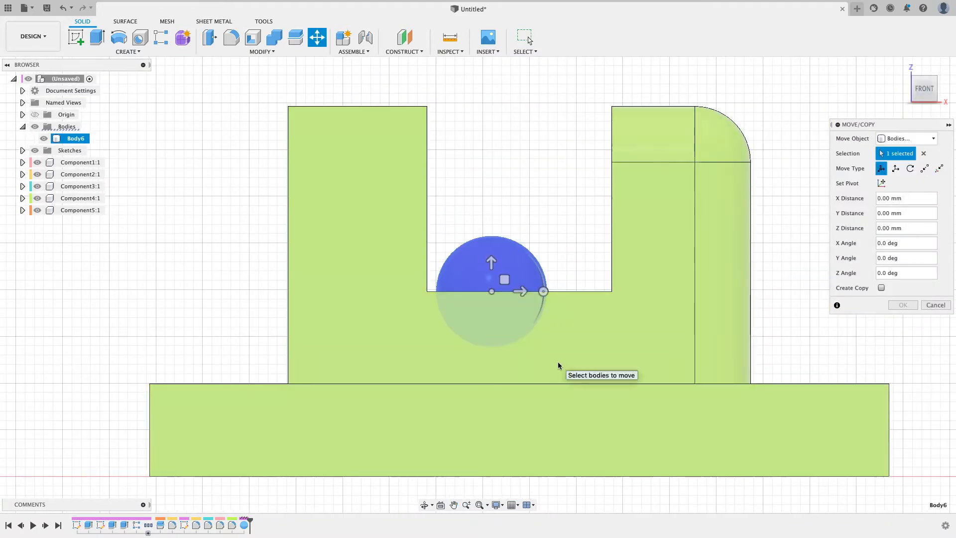
click(502, 506)
mouse_move(521, 419)
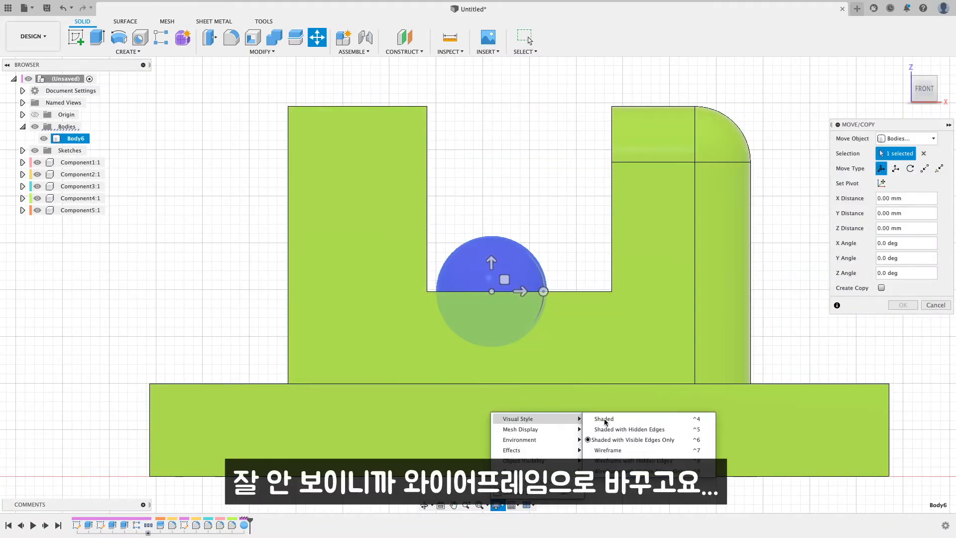
click(605, 448)
Move the sphere across and 7 mm up in Z into the green rib's rounded corner, and shift it along the filleted edges.
drag(522, 293, 725, 288)
drag(694, 259, 695, 133)
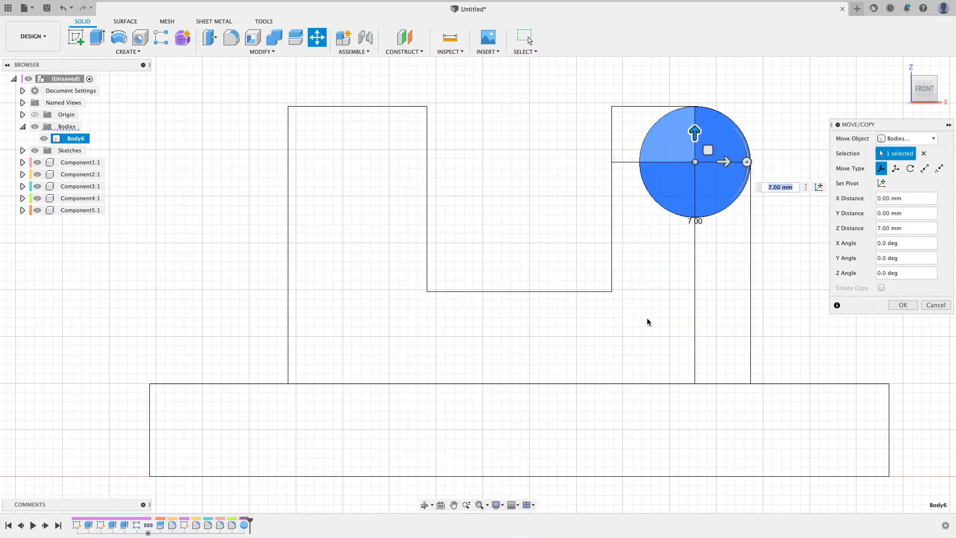
click(903, 304)
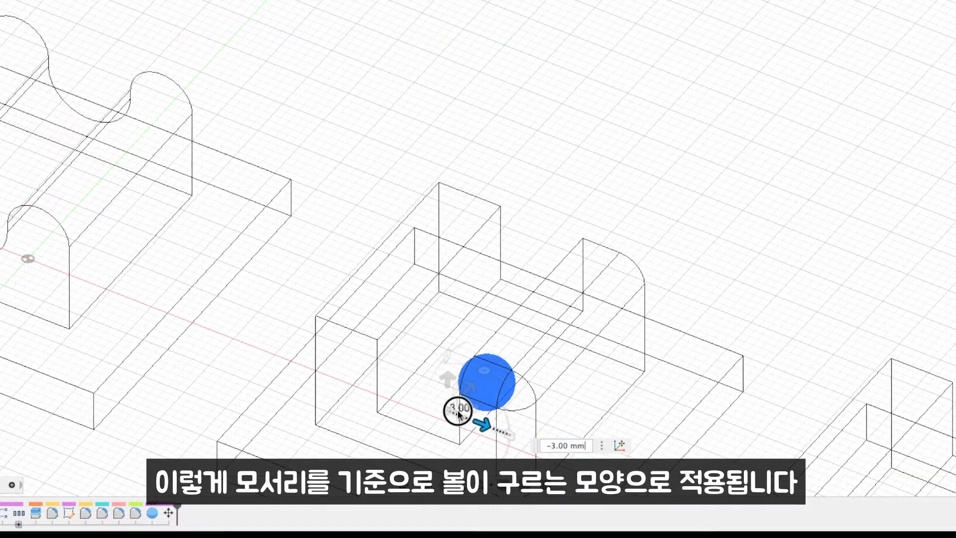
drag(460, 448, 483, 462)
mouse_move(486, 424)
mouse_down()
mouse_move(511, 436)
mouse_move(537, 348)
mouse_move(590, 313)
mouse_move(516, 390)
mouse_up()
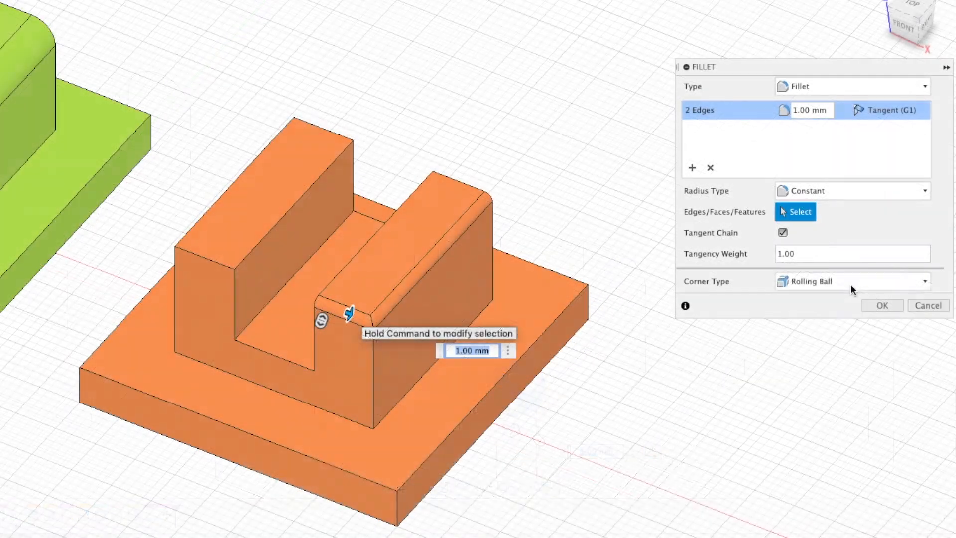
Set the orange right rib's fillet to Setback corner type and 3 mm radius, and add the front vertical corner edge.
click(851, 283)
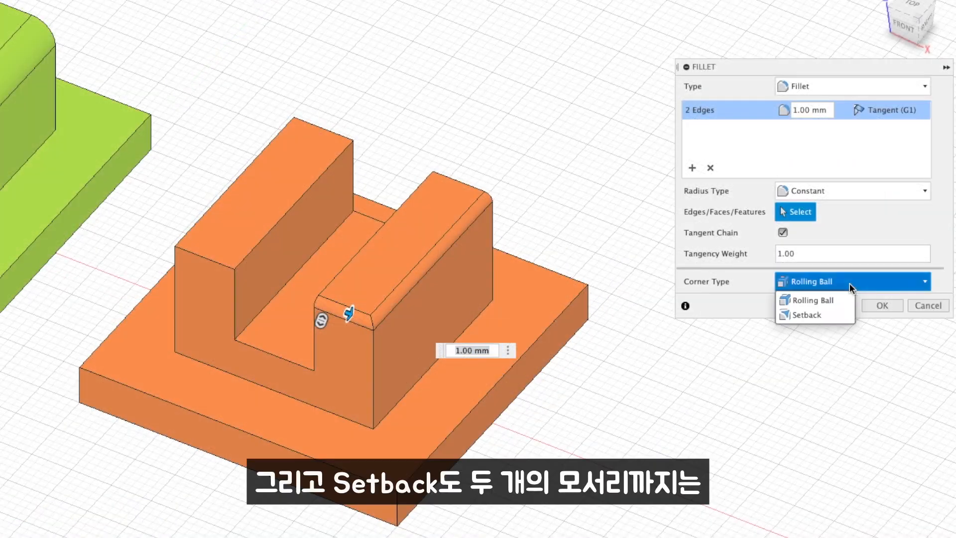
click(817, 314)
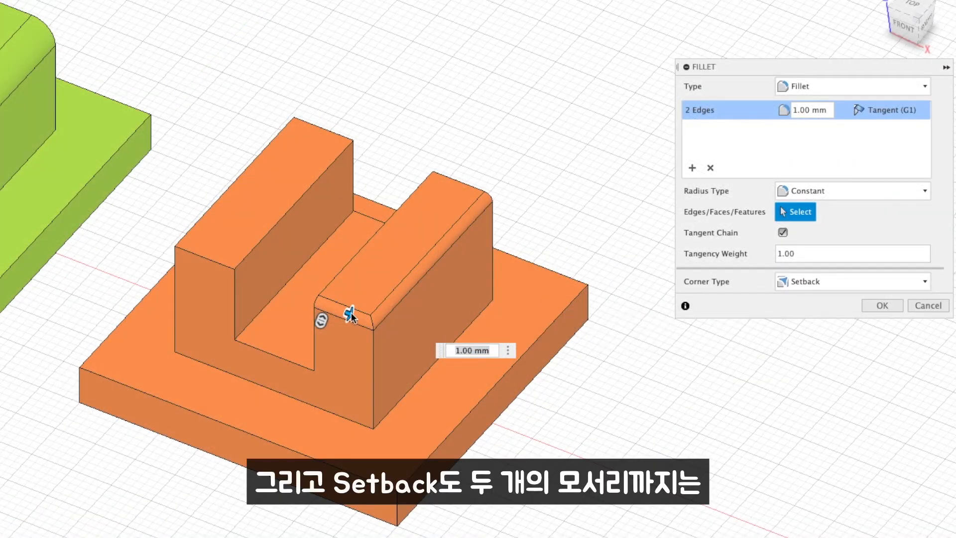
drag(350, 315, 354, 314)
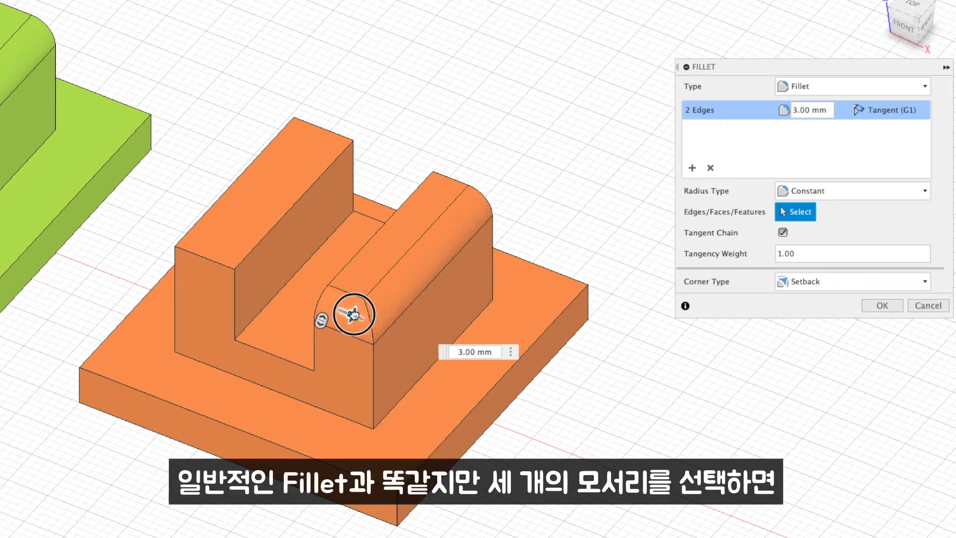
key(super)
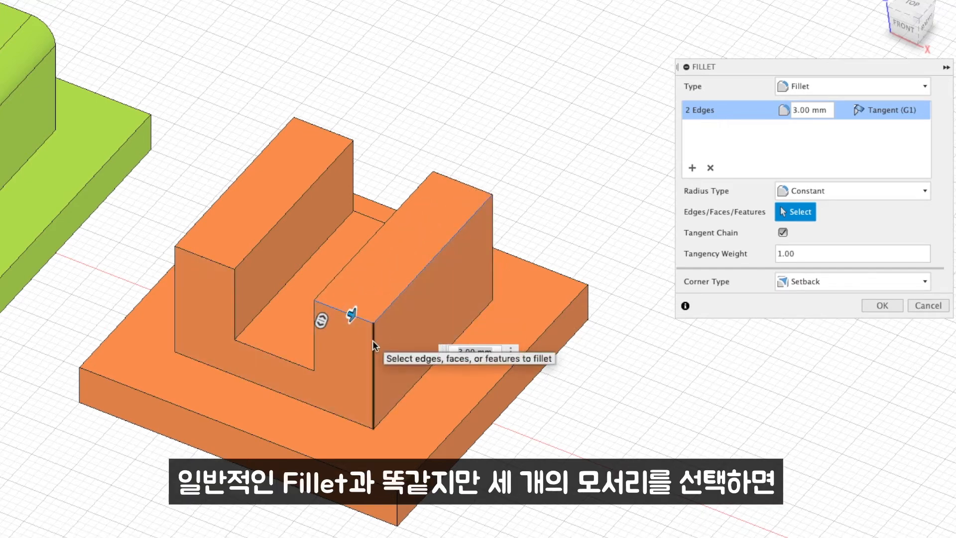
super+click(373, 339)
scroll(397, 372, up, 5)
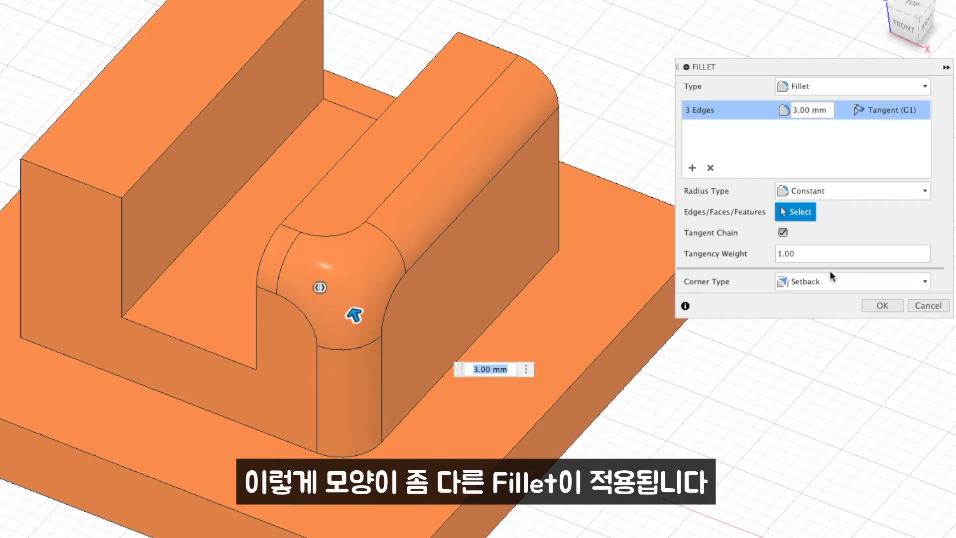
Switch the orange fillet's corner type to Rolling Ball and back to Setback, comparing how the three edges blend at the corner.
click(834, 283)
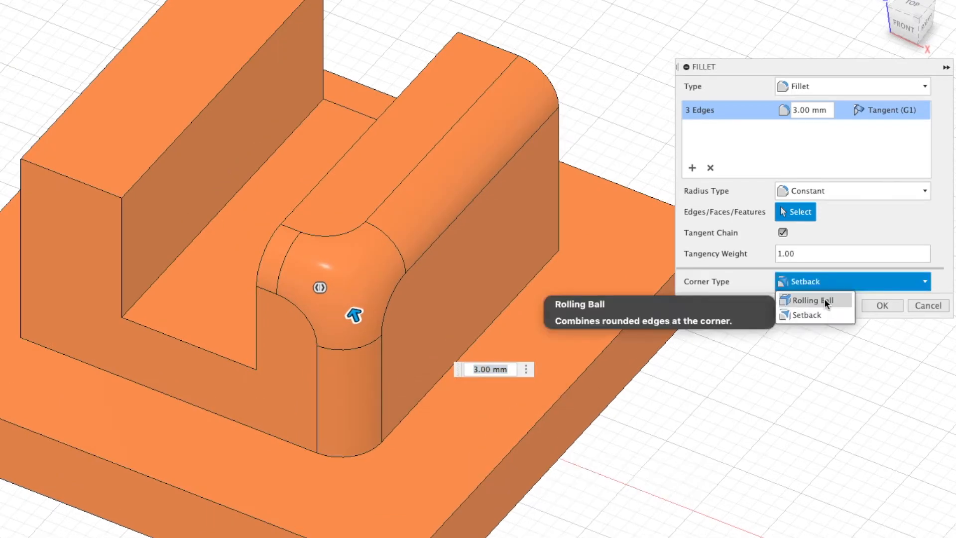
click(825, 300)
click(832, 284)
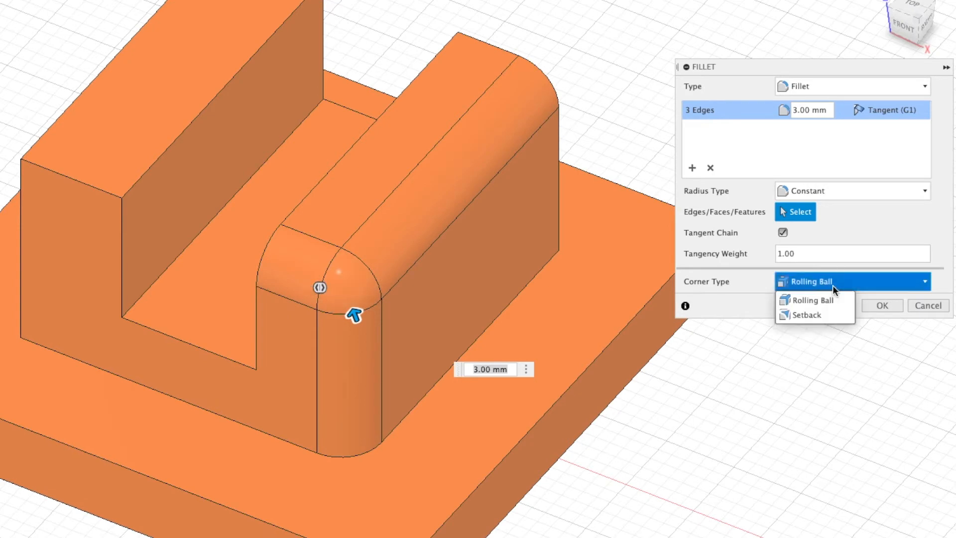
click(813, 315)
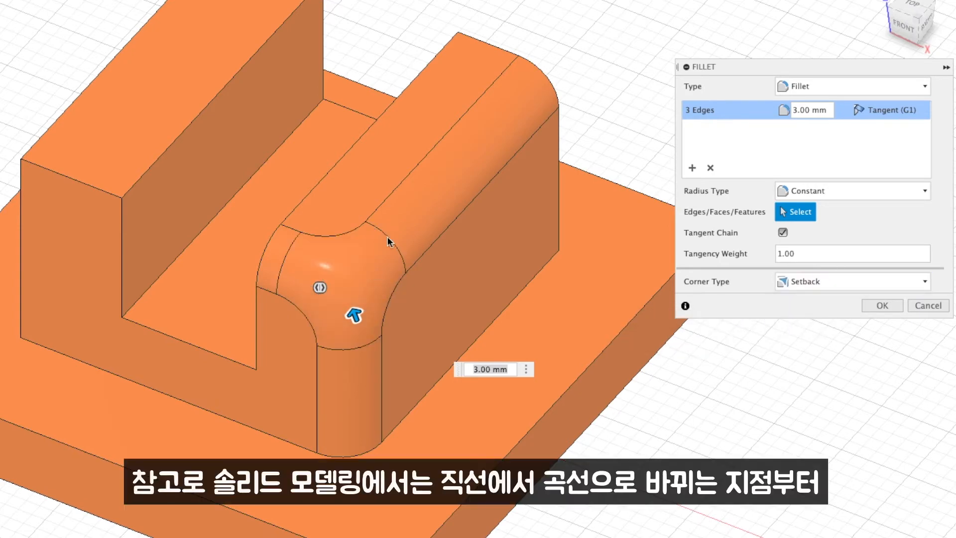
scroll(365, 243, up, 3)
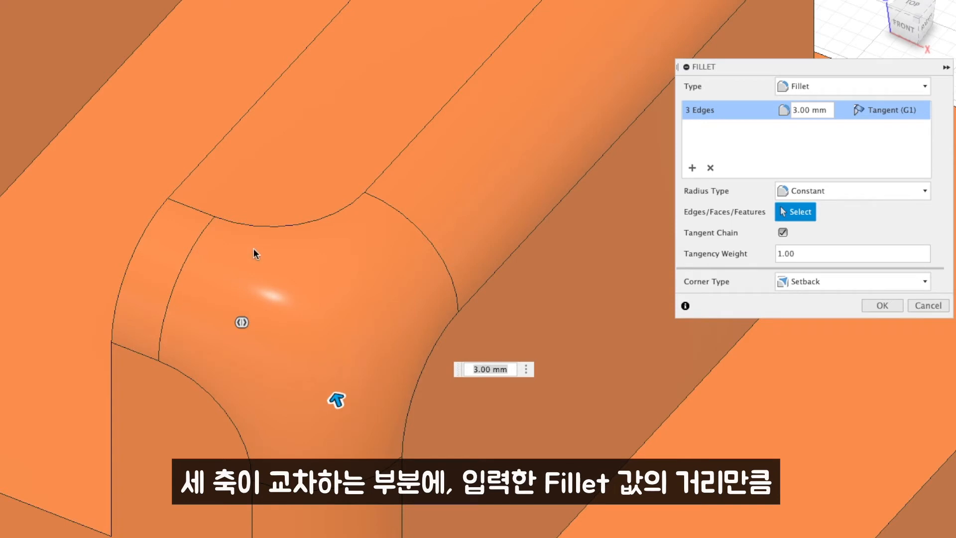
middle_drag(348, 288, 327, 273)
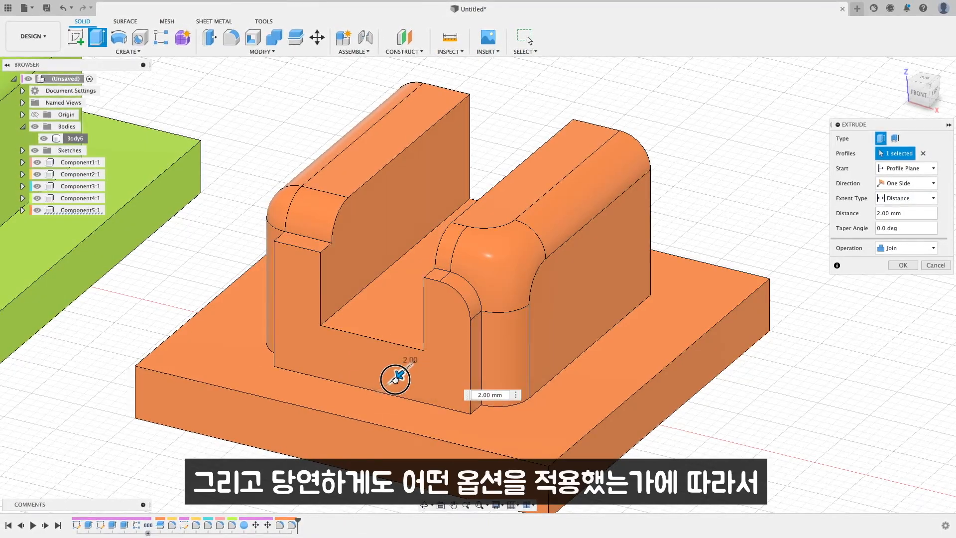
Try extruding the orange block's U-shaped front face outward with the Join operation.
drag(395, 378, 391, 381)
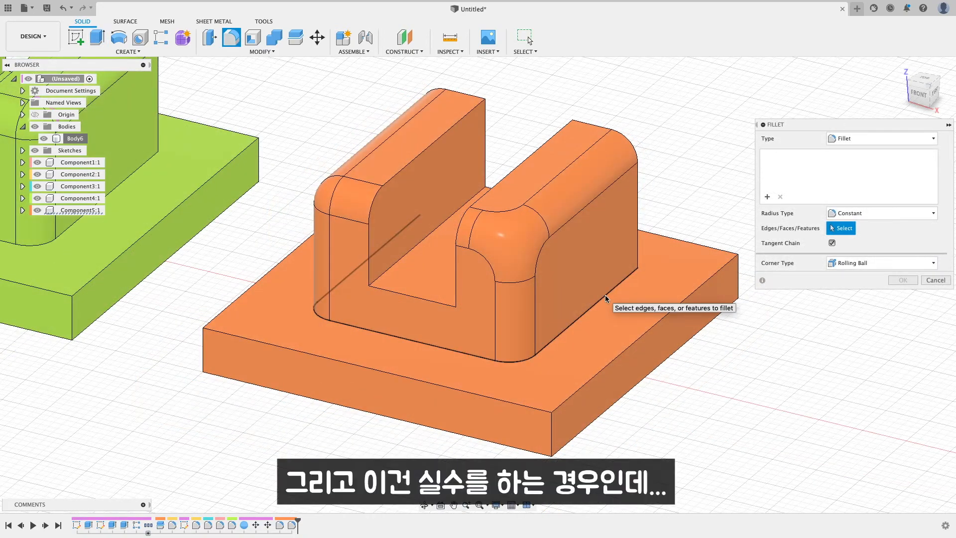
Try a constant 2.5 mm fillet on the edge chain where the orange raised body meets its base plate.
click(605, 296)
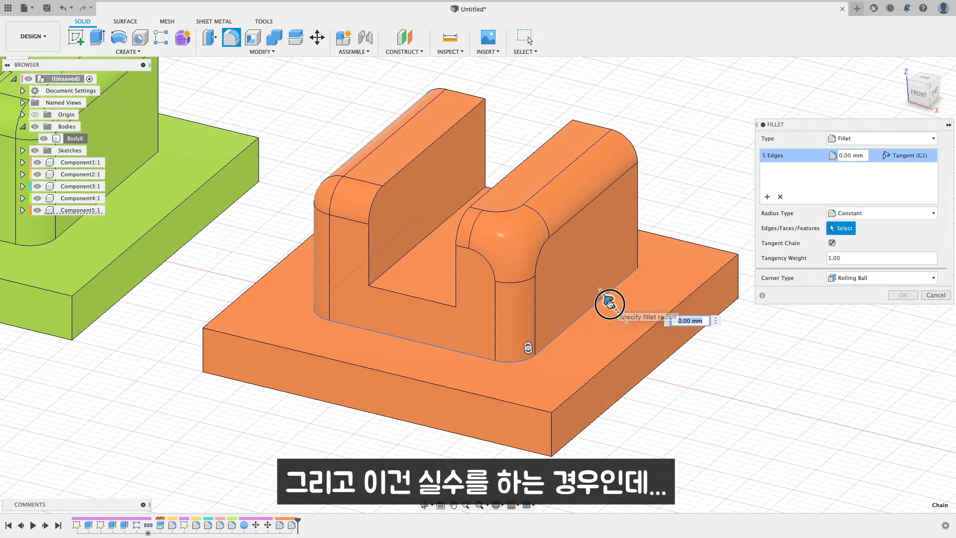
drag(609, 302, 600, 297)
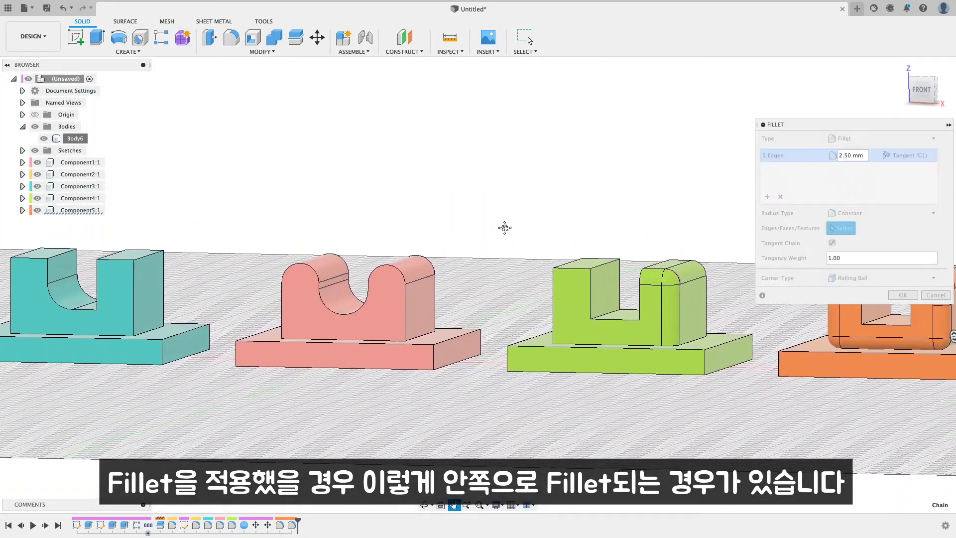
Try a constant 5 mm fillet on the orange raised body's bottom edge chain and cancel it.
key(f)
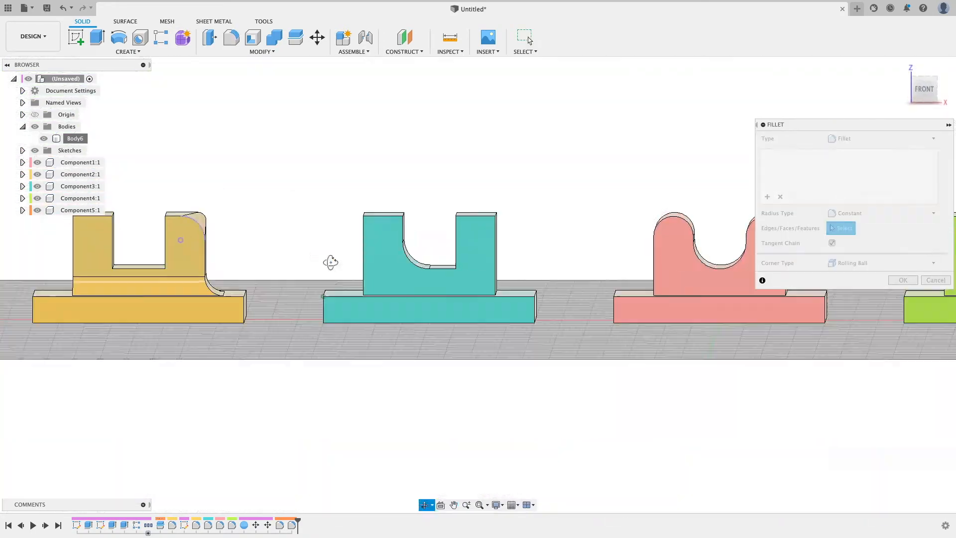
middle_drag(201, 232, 463, 233)
scroll(466, 283, up, 1)
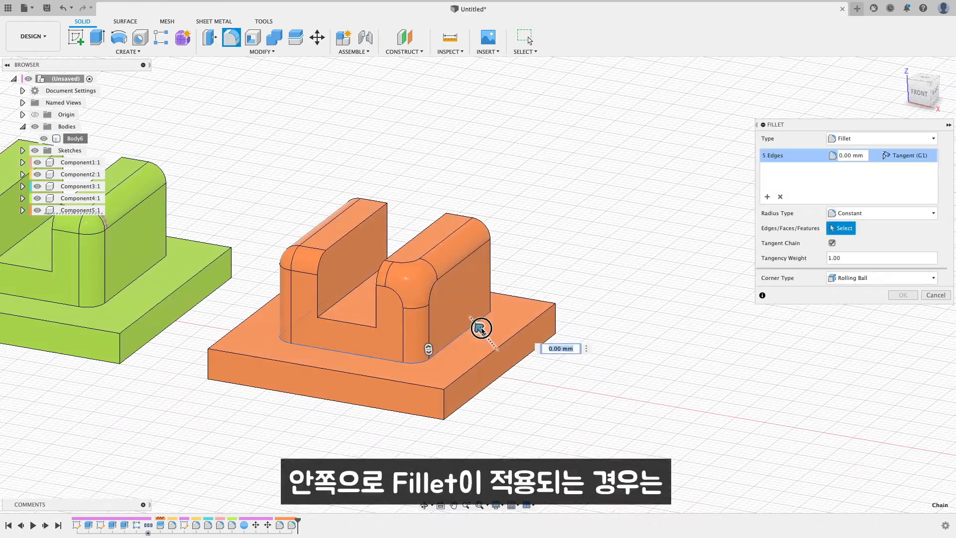
drag(475, 318, 473, 315)
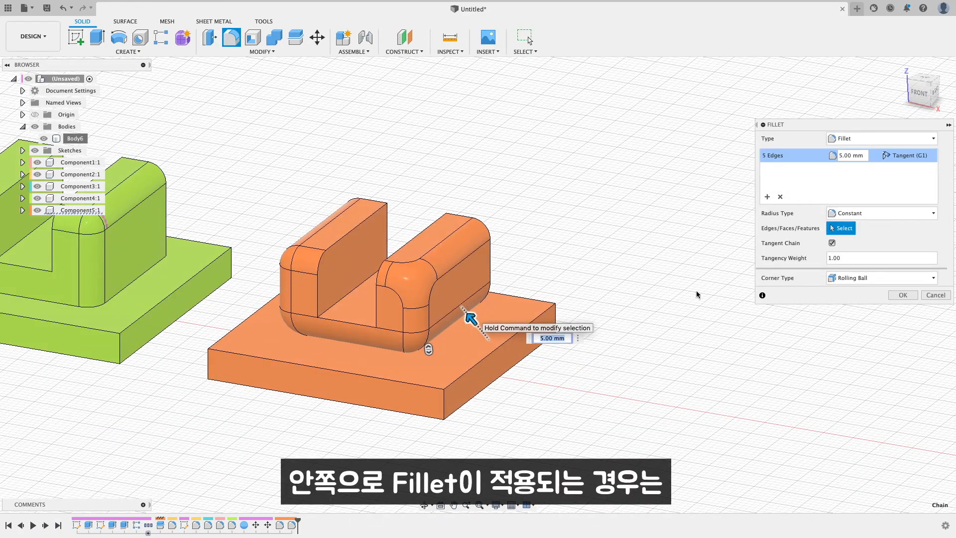
click(935, 296)
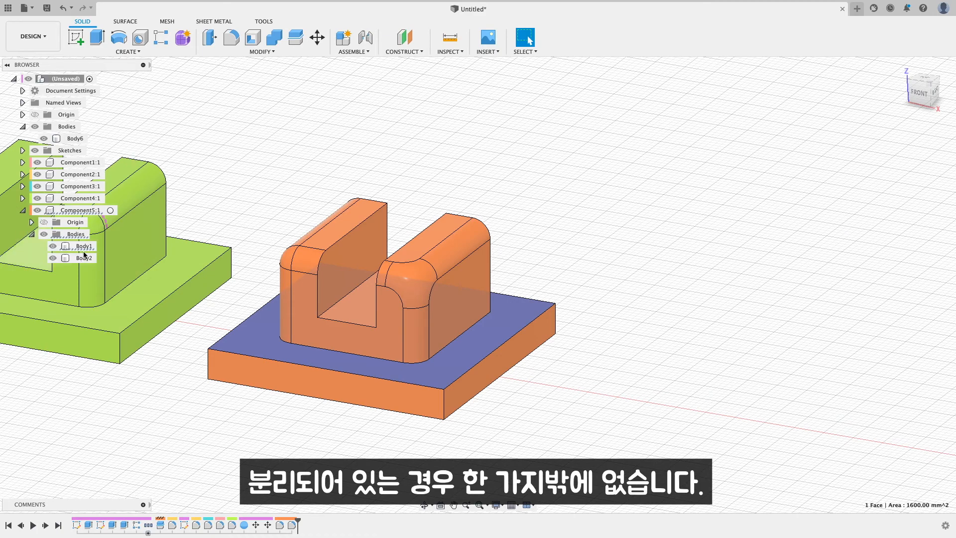
Select Body2, the U-shaped upper body in the orange block's component, to check that it is separate from the base plate.
click(81, 259)
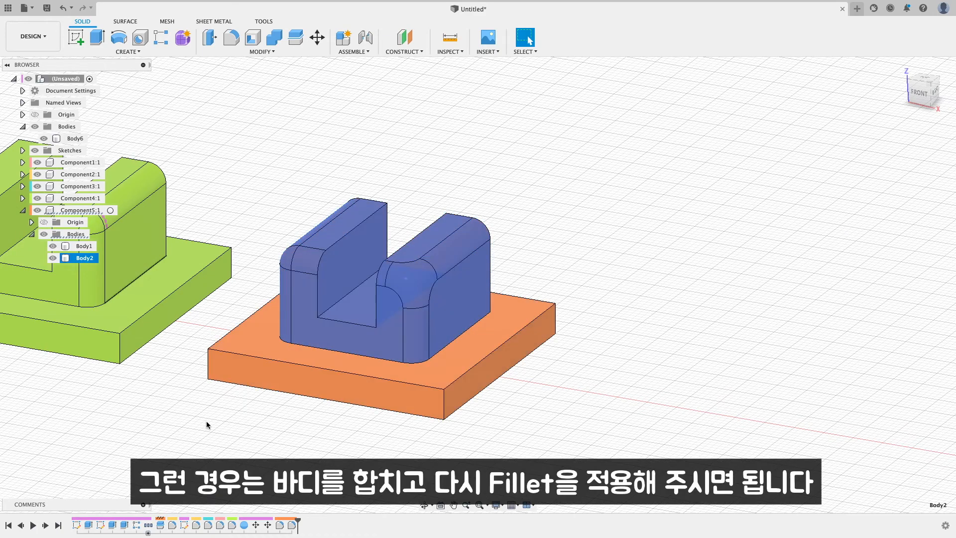
Combine the orange base plate as target with the U-shaped upper body as tool, using the Join operation.
click(208, 425)
click(274, 38)
click(480, 331)
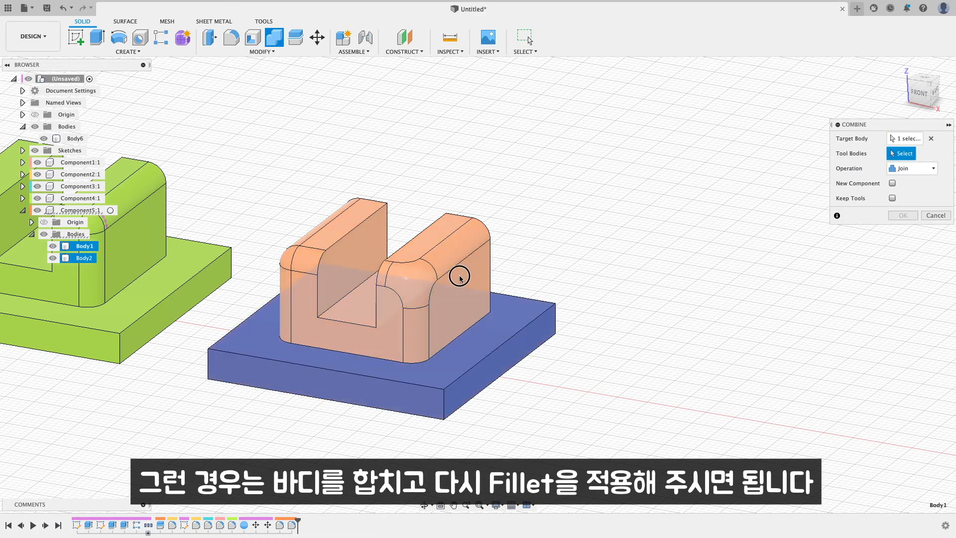
click(460, 277)
key(Return)
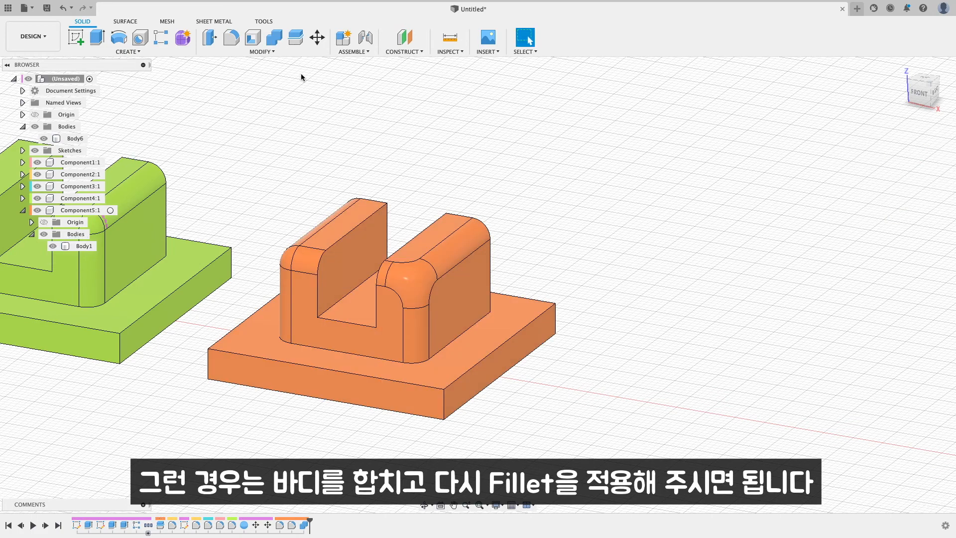
Apply a constant 2 mm fillet to the edge chain where the orange raised section meets its base plate.
click(231, 37)
click(475, 321)
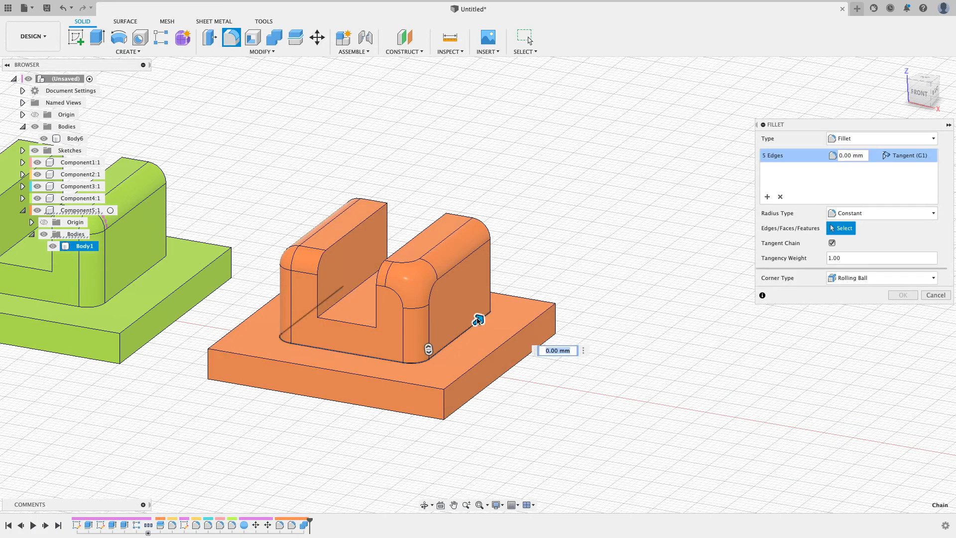
text(2)
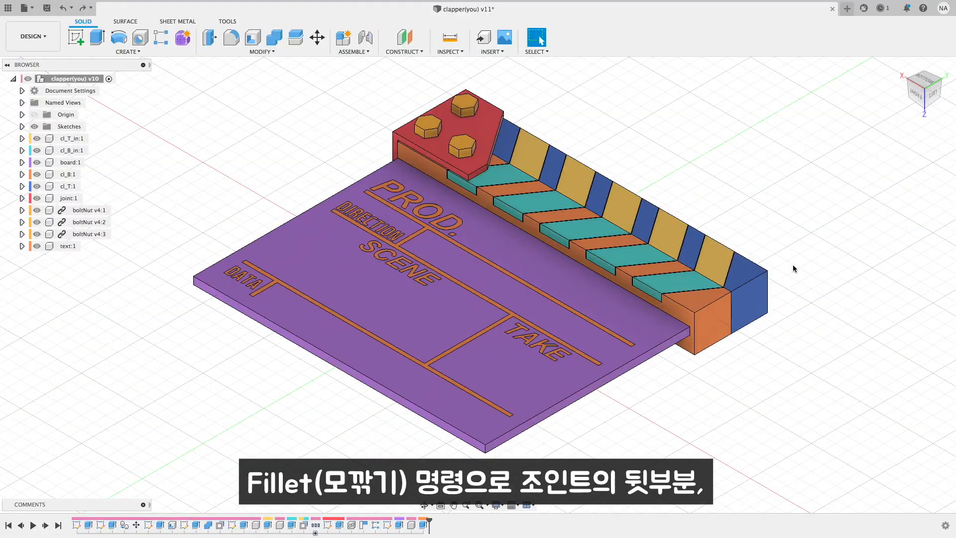
Start a constant-radius fillet on the two inside bend edges at the back of the red joint bracket with a 1 mm radius.
shift+middle_drag(399, 299, 528, 279)
scroll(530, 282, up, 5)
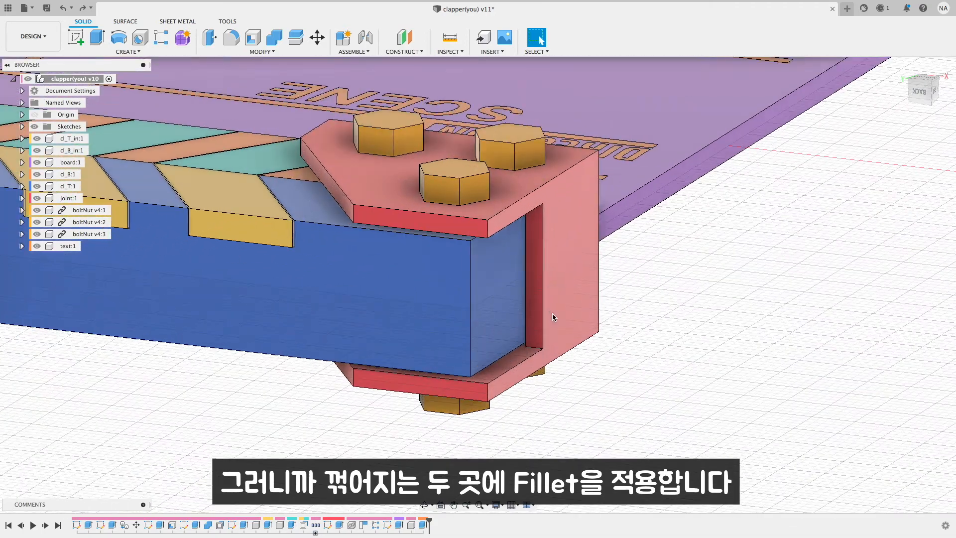
key(f)
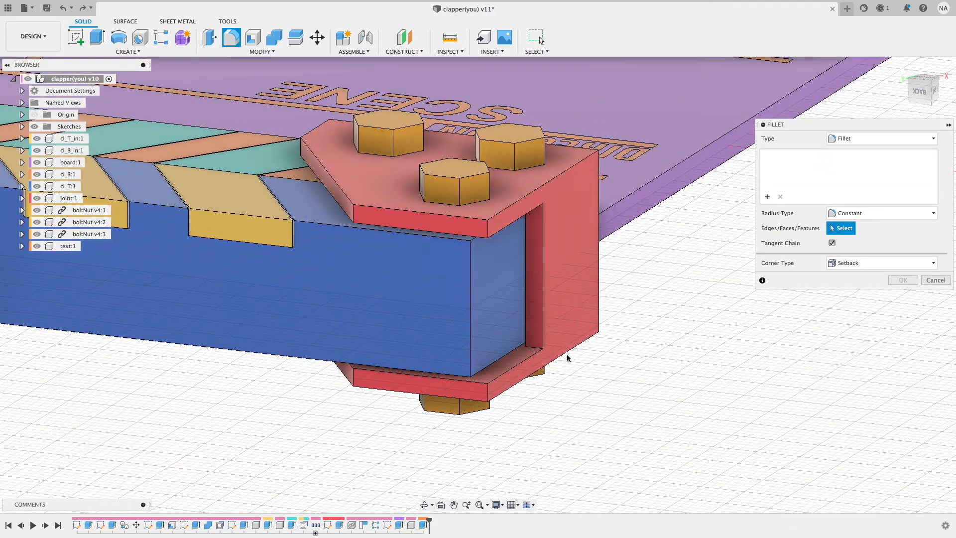
click(533, 350)
shift+middle_drag(532, 351, 561, 282)
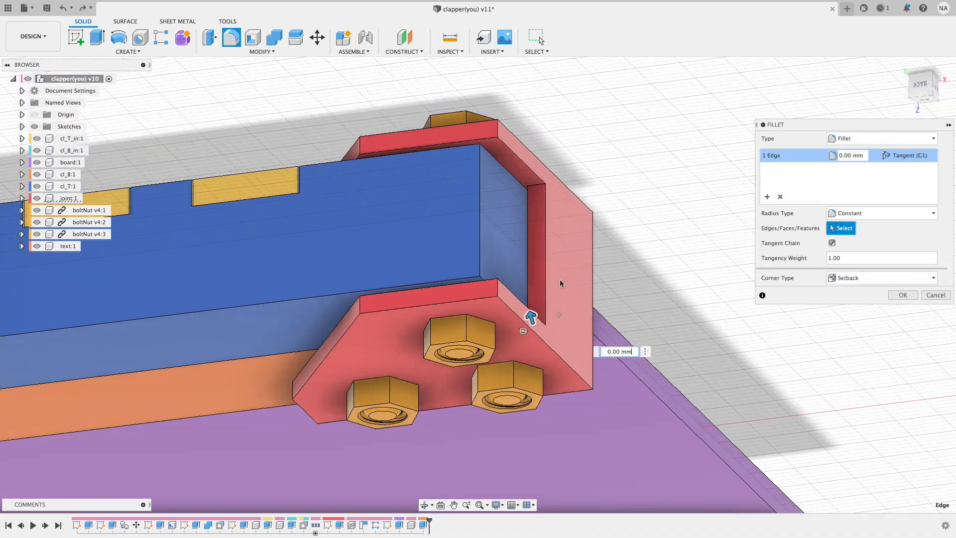
click(538, 189)
text(1)
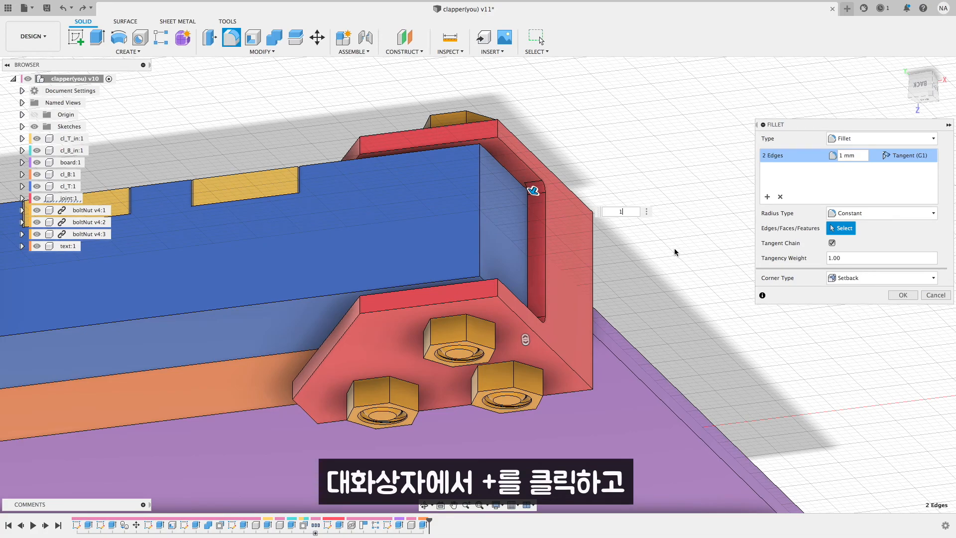
Add a second 10 mm fillet set with the blue upper clapper's free-end corner edge and the purple board's two lower corner edges, and finish the fillet.
click(766, 197)
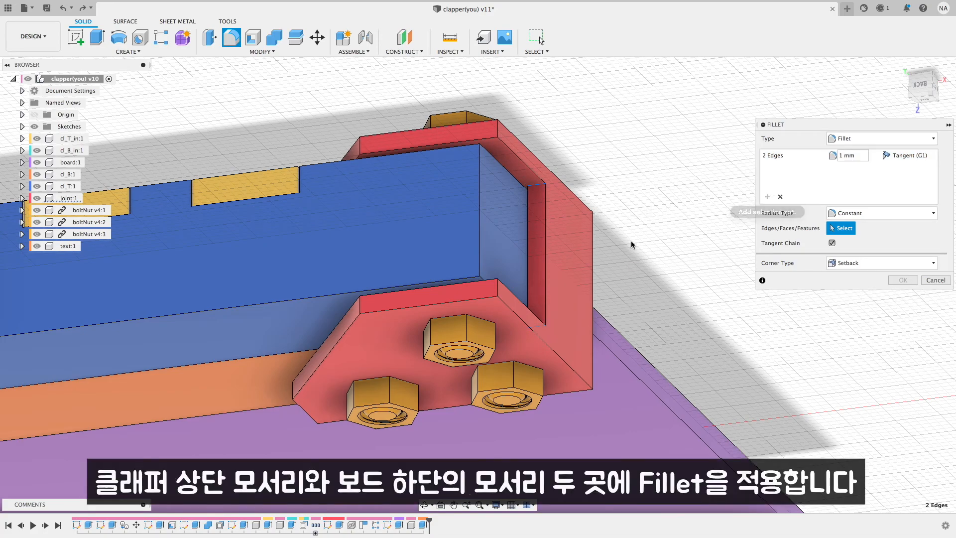
scroll(604, 216, down, 5)
scroll(590, 240, down, 5)
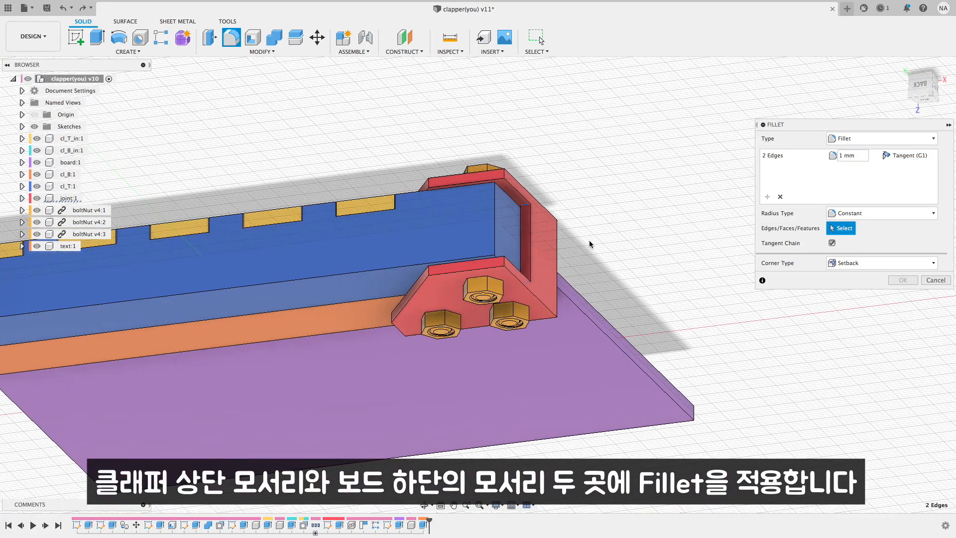
shift+middle_drag(576, 250, 690, 346)
click(664, 326)
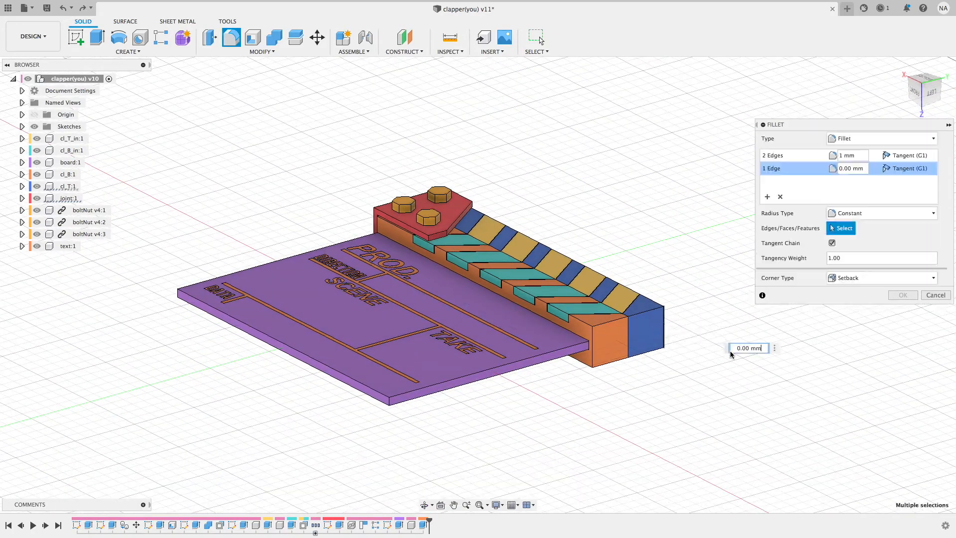
click(389, 403)
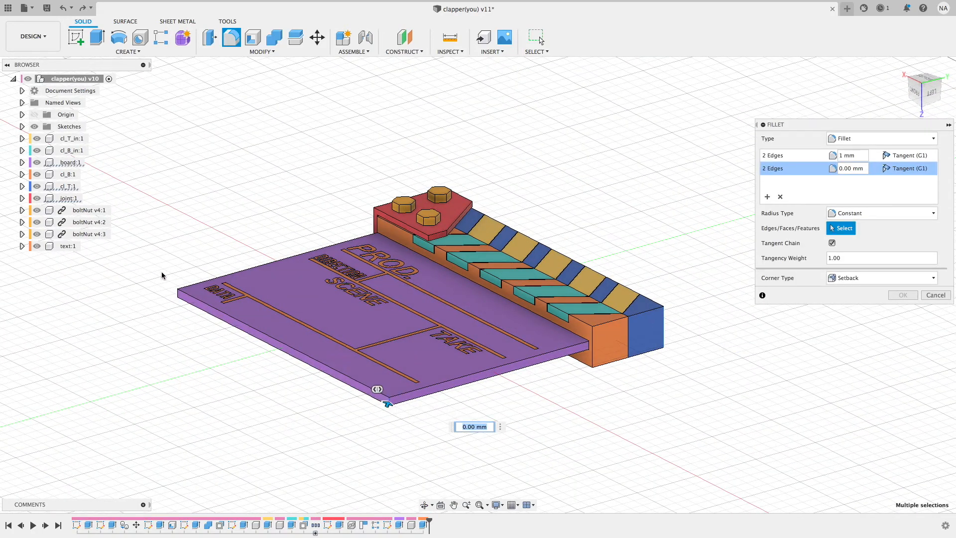
click(183, 327)
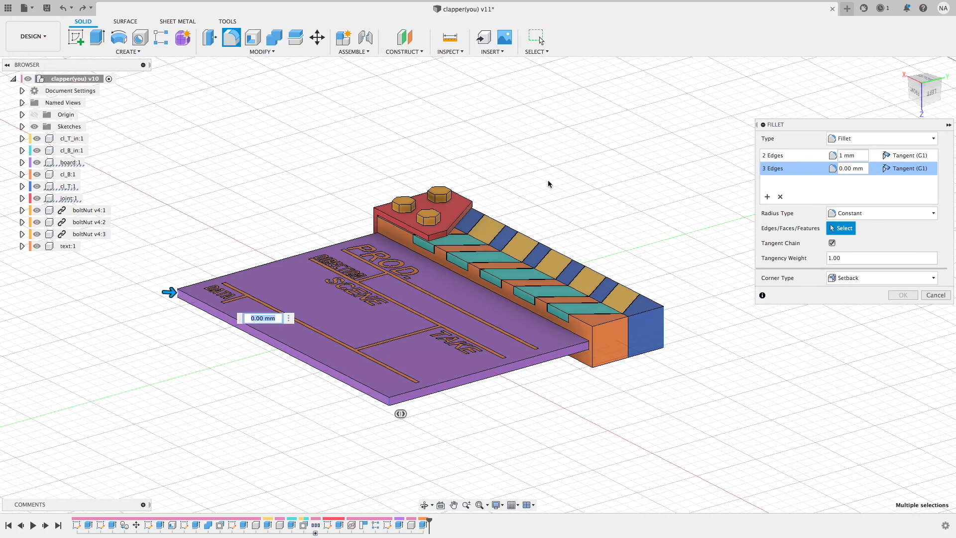
text(10)
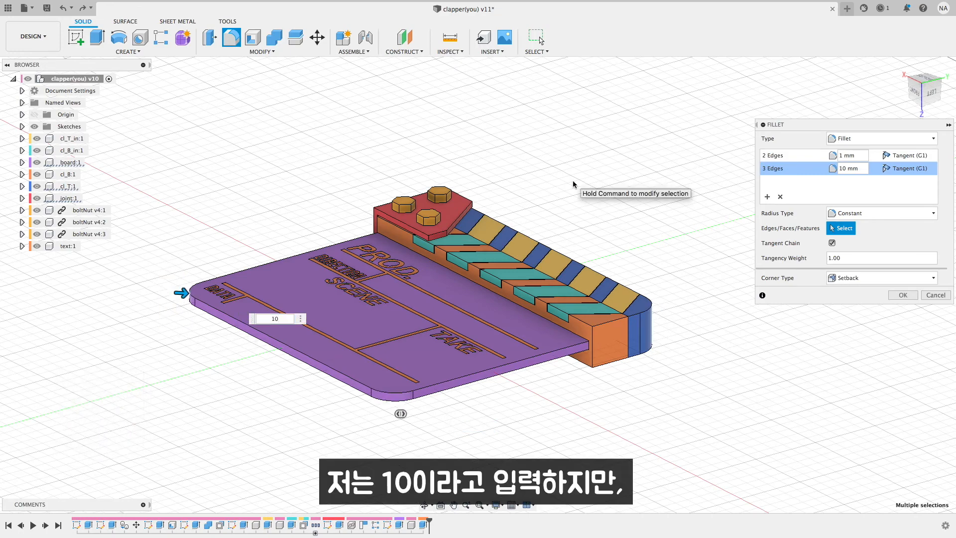
middle_drag(598, 229, 606, 209)
shift+middle_drag(600, 237, 686, 300)
key(Return)
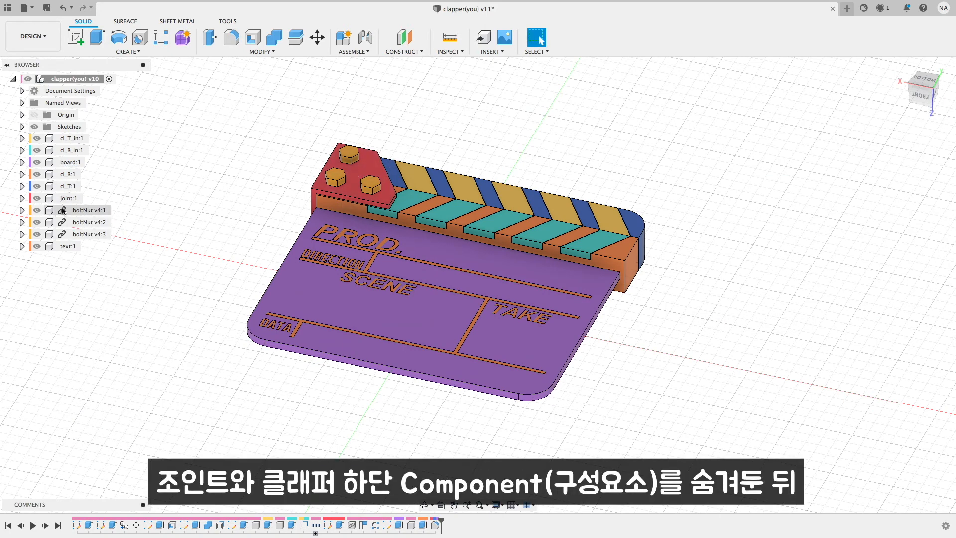
Hide the joint and cl_B components to expose the bolted end of the upper clapper.
click(37, 198)
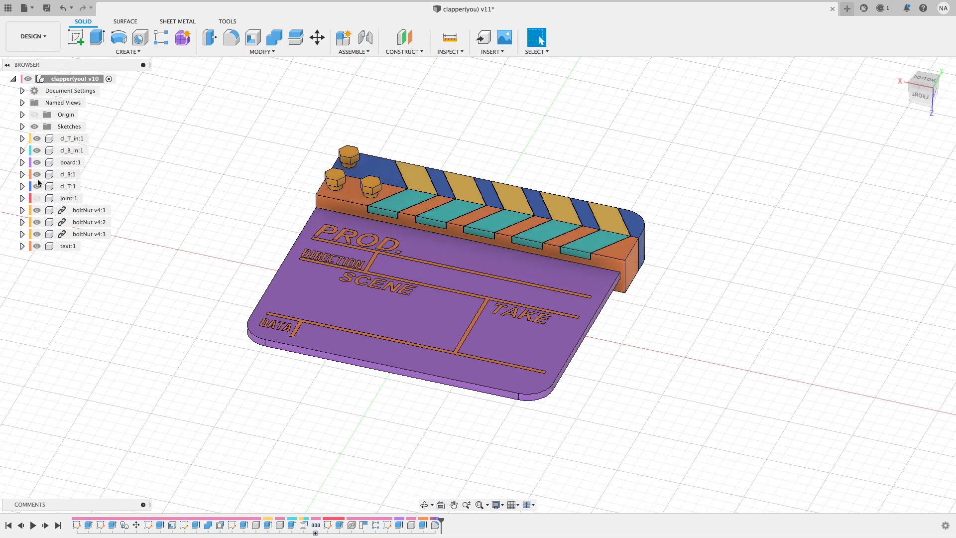
click(37, 174)
shift+middle_drag(215, 222, 273, 224)
middle_drag(885, 207, 896, 195)
middle_drag(758, 197, 799, 192)
Apply a 5 mm Equal Distance chamfer to the blue upper clapper's inner corner edge at the bolted end.
click(259, 53)
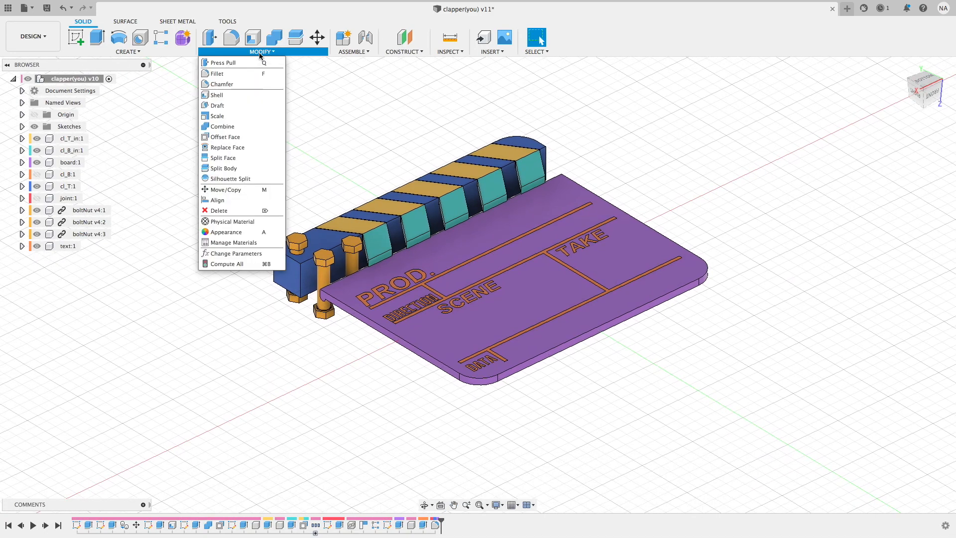
click(228, 81)
scroll(276, 297, up, 5)
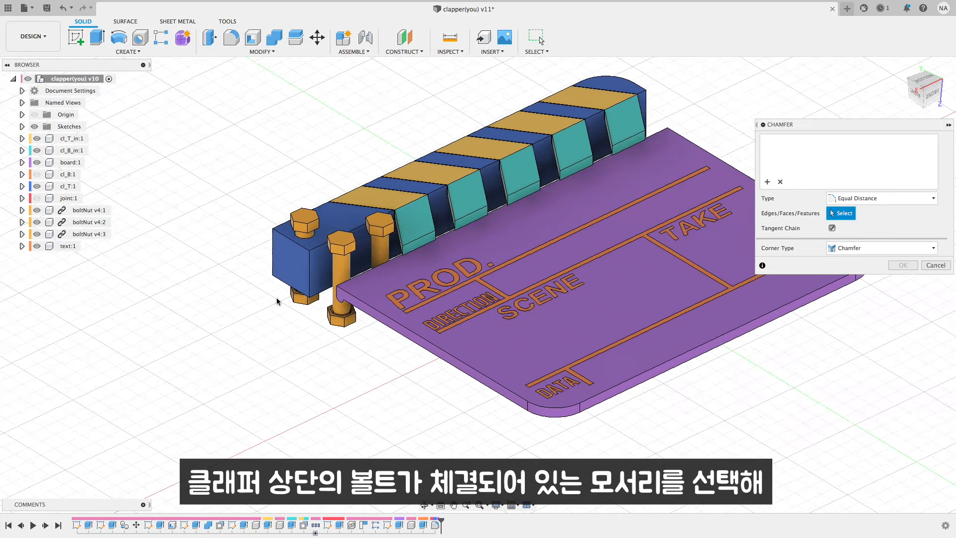
click(327, 257)
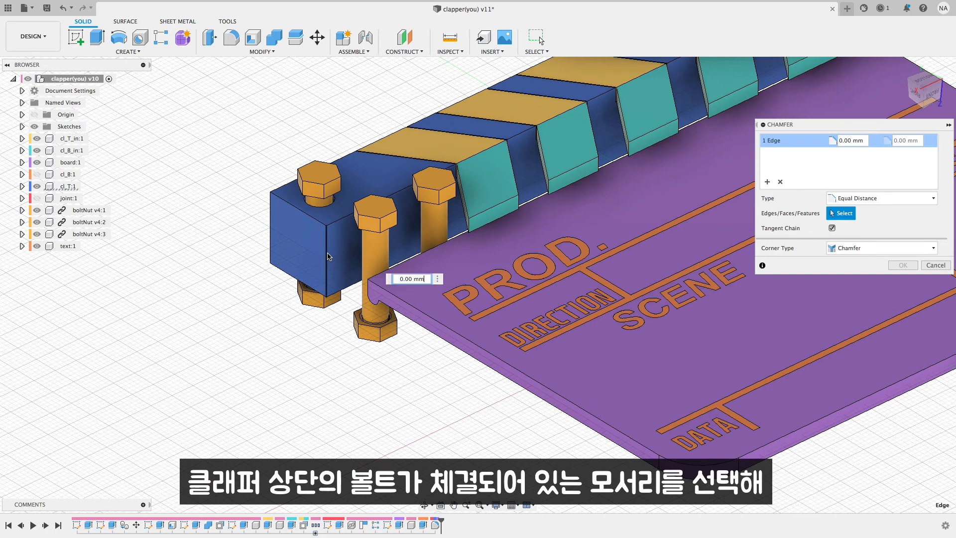
click(326, 255)
text(5)
key(Return)
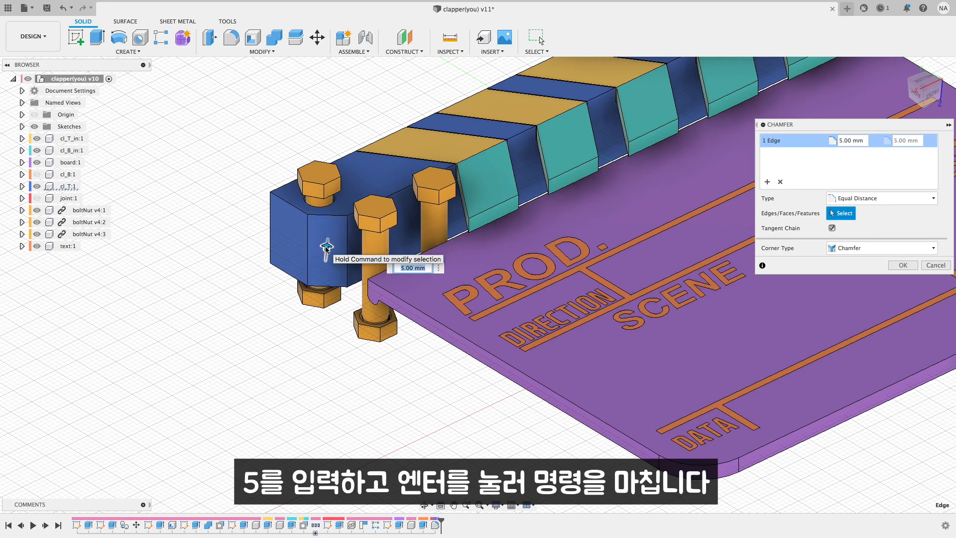
text(5)
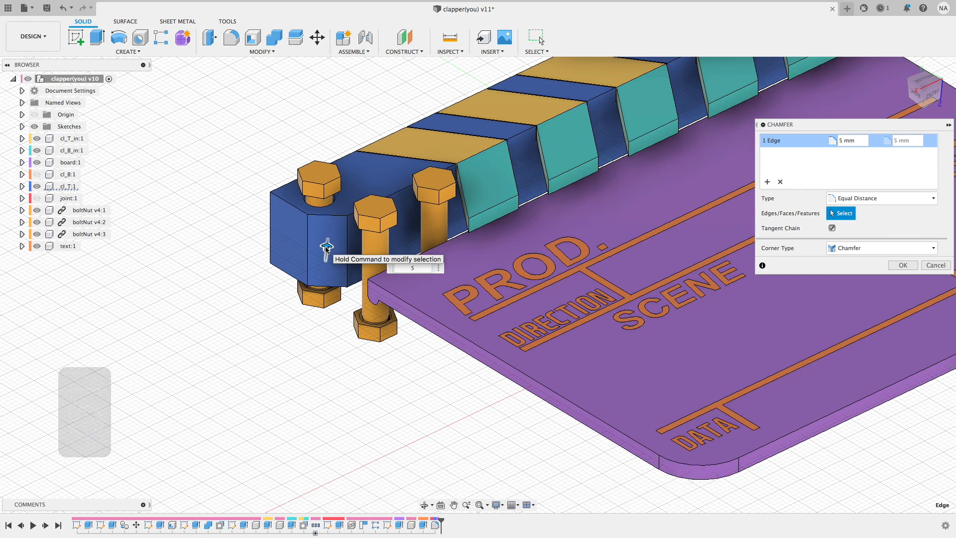
key(Return)
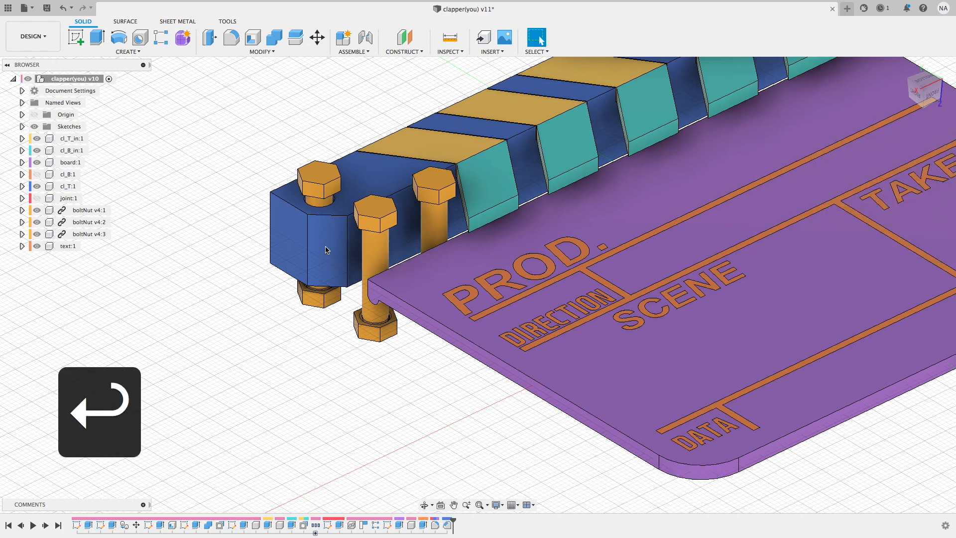
Show the joint and cl_B components again and save the design.
click(37, 199)
click(37, 174)
key(F6)
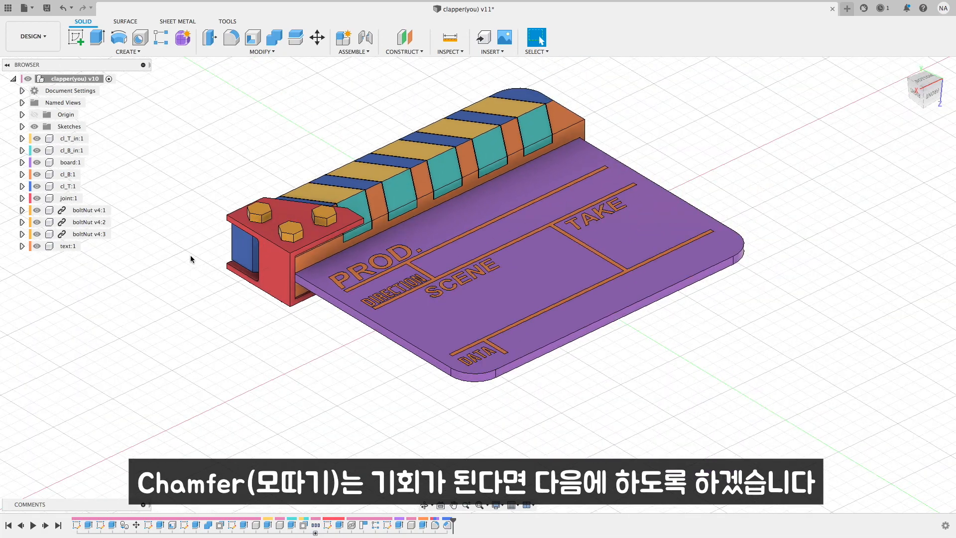
shift+middle_drag(196, 263, 433, 301)
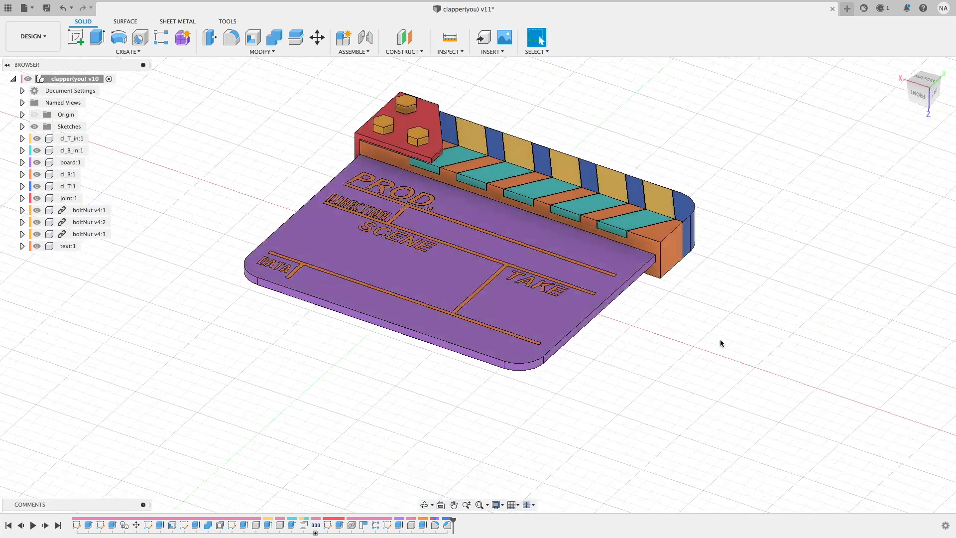
key(super+s)
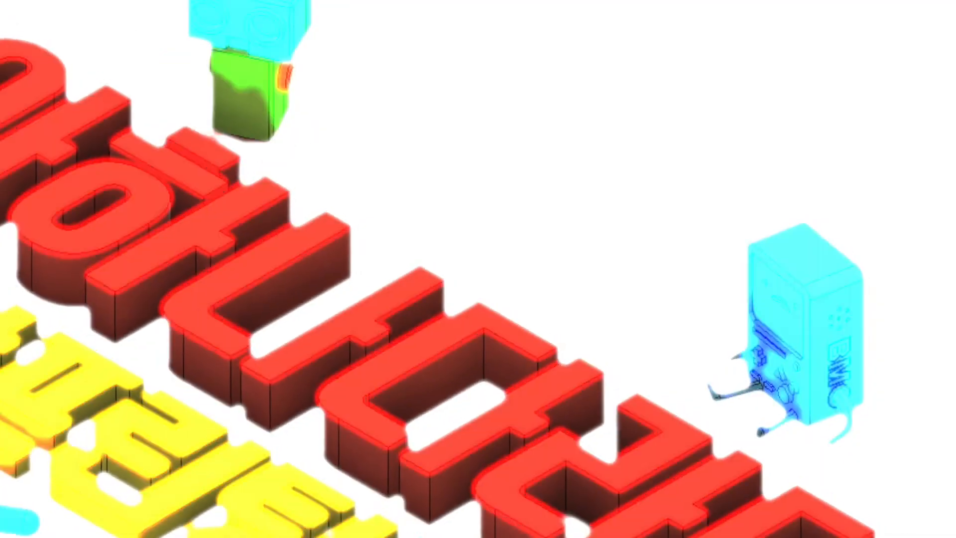